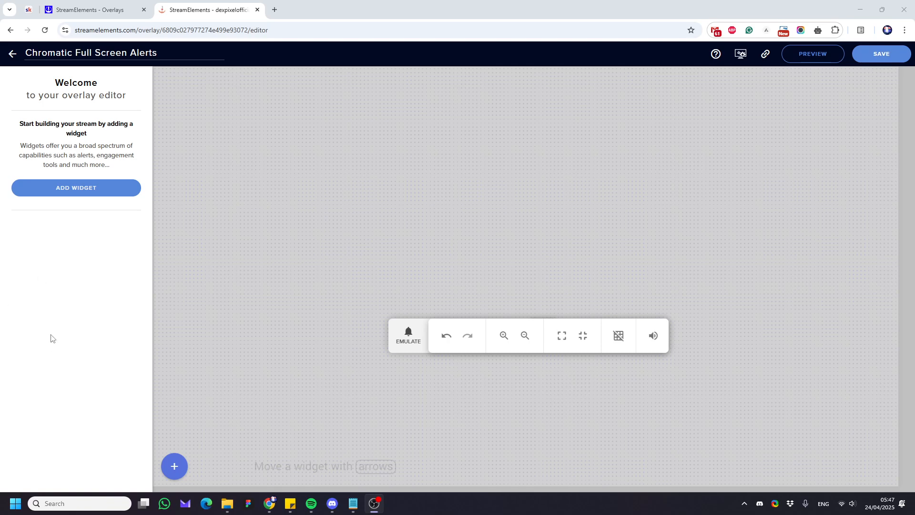
pyautogui.click(100, 10)
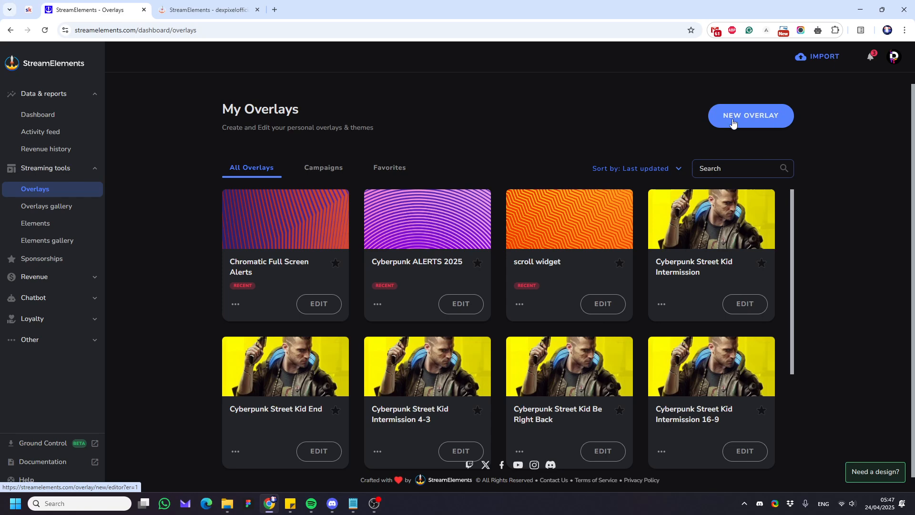
pyautogui.click(231, 13)
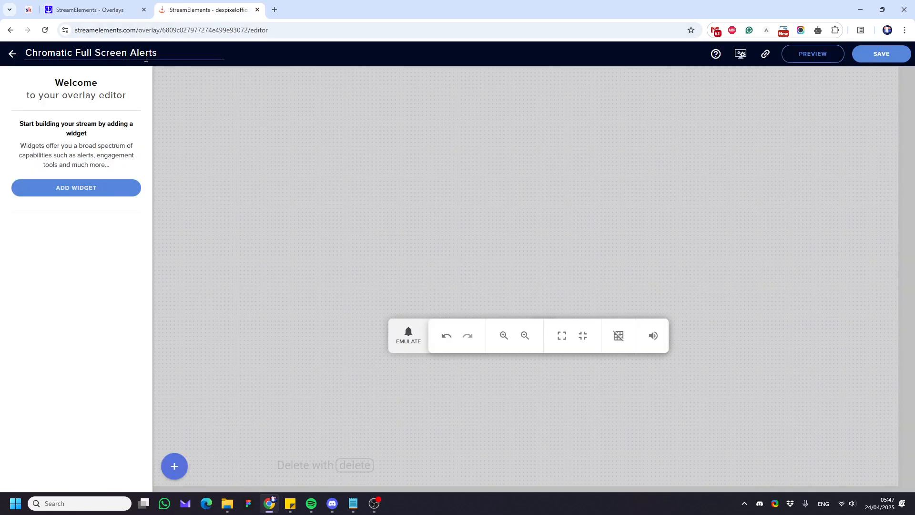
pyautogui.moveTo(162, 53); pyautogui.dragTo(33, 51)
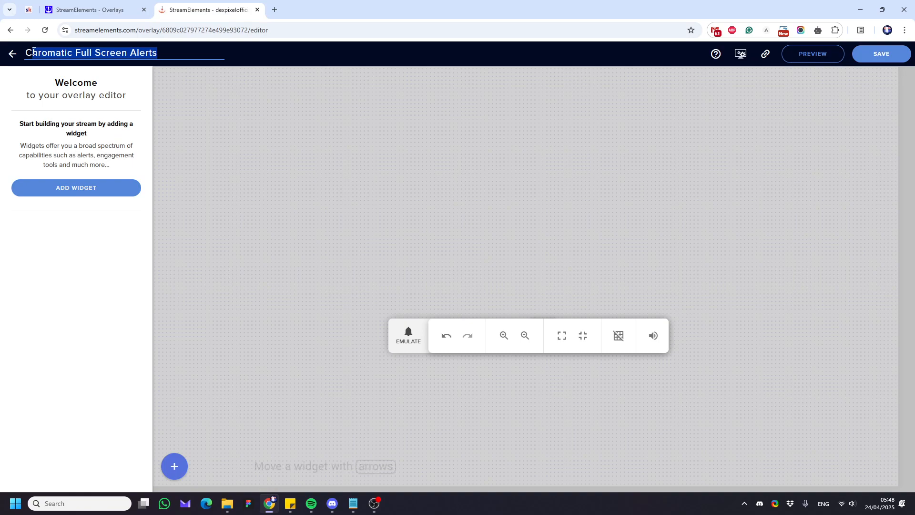
pyautogui.click(205, 175)
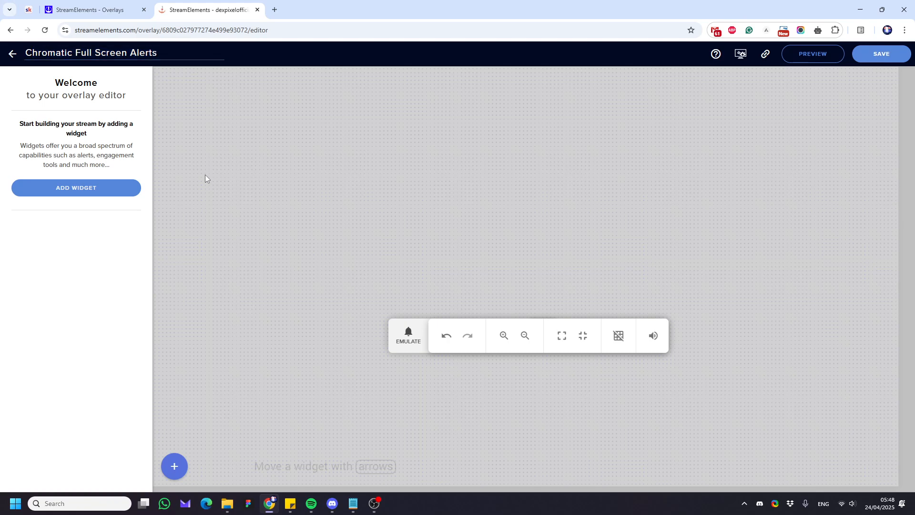
# Add an AlertBox widget from the Alerts category to the overlay
pyautogui.click(96, 195)
pyautogui.moveTo(195, 258)
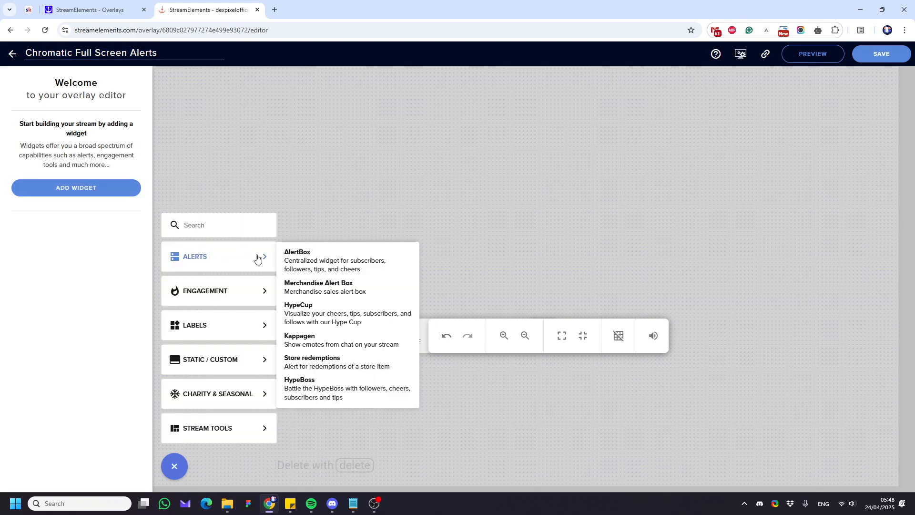
pyautogui.click(305, 262)
pyautogui.moveTo(355, 246); pyautogui.dragTo(269, 271)
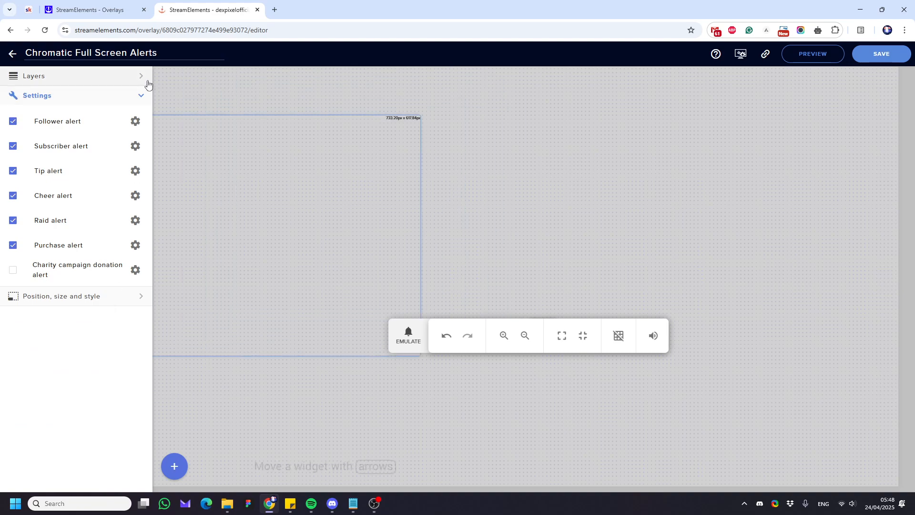
# Set the AlertBox to 1920 px wide and 1080 px high, positioned at top 0 and left 0
pyautogui.click(77, 298)
pyautogui.click(39, 152)
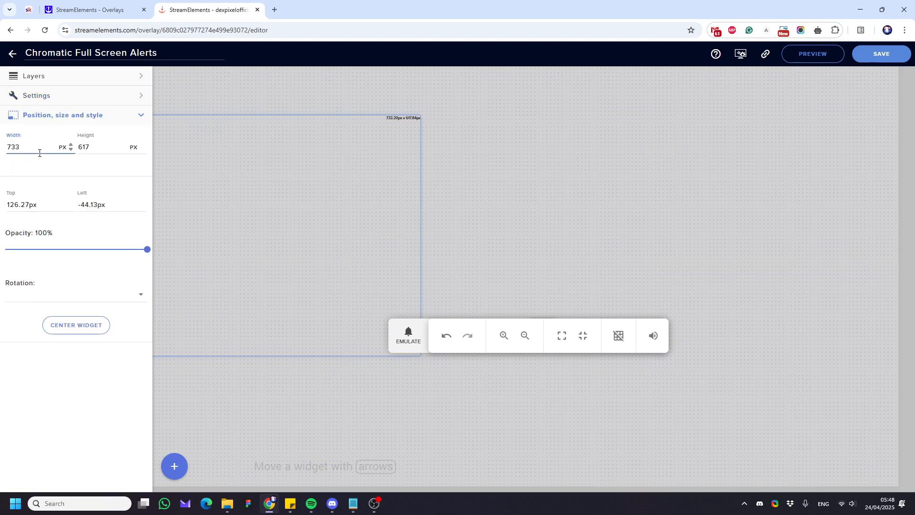
pyautogui.hotkey('ctrl', 'a')
pyautogui.write('1920')
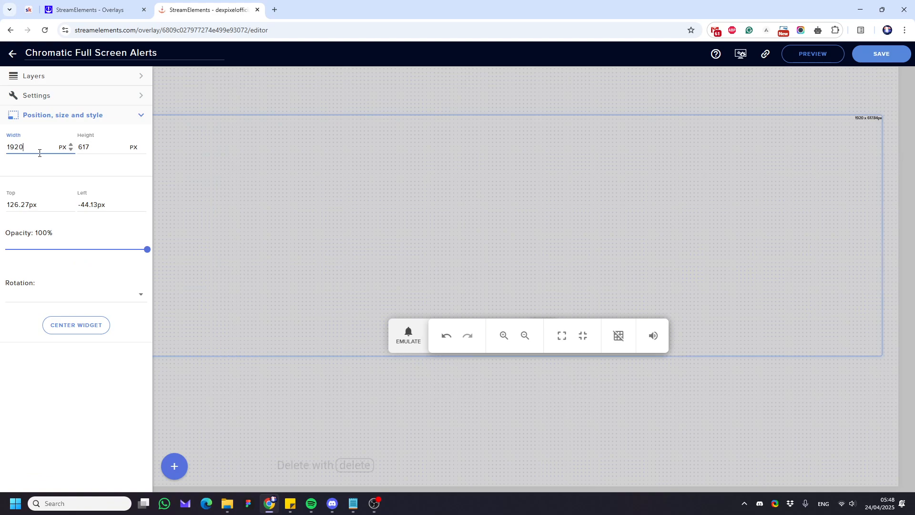
pyautogui.press('Tab')
pyautogui.write('1080')
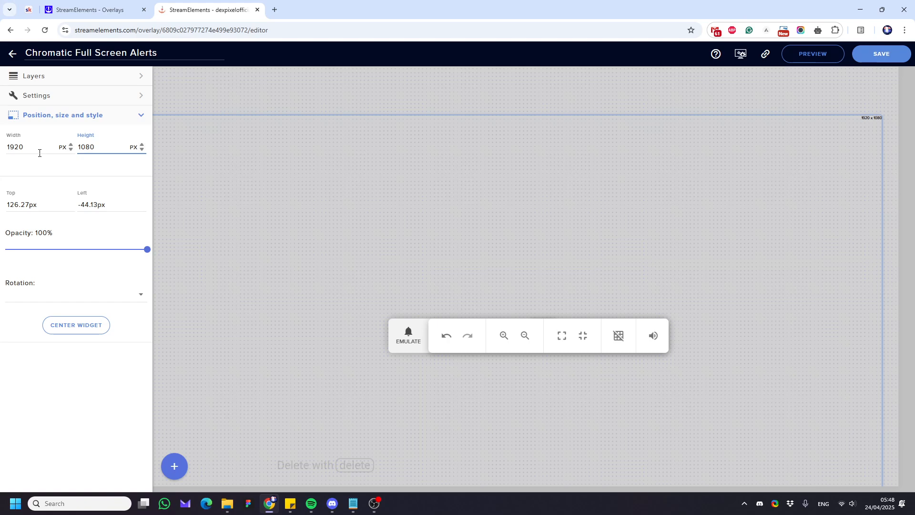
pyautogui.press('Tab')
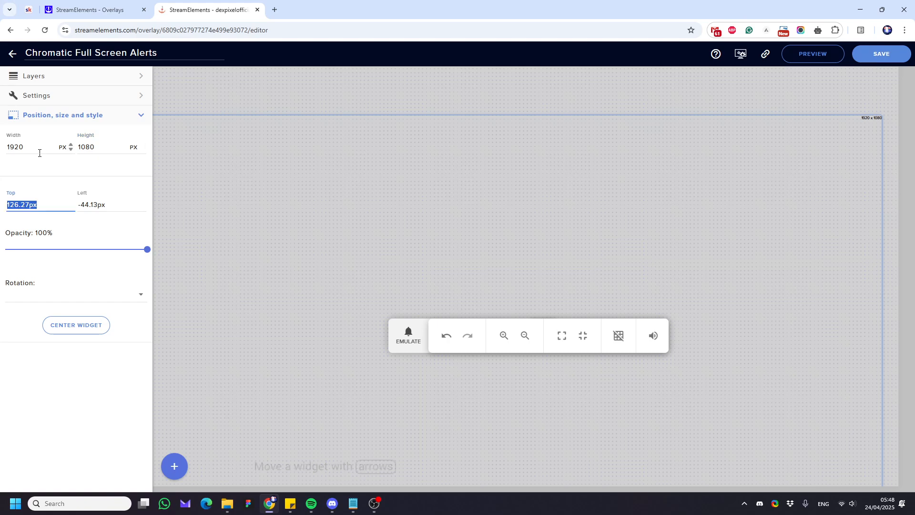
pyautogui.write('0')
pyautogui.press('Tab')
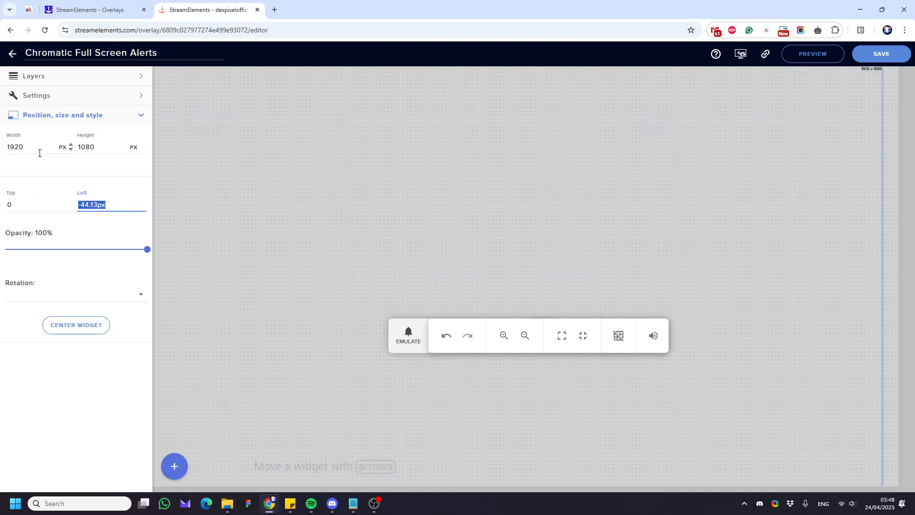
pyautogui.write('0')
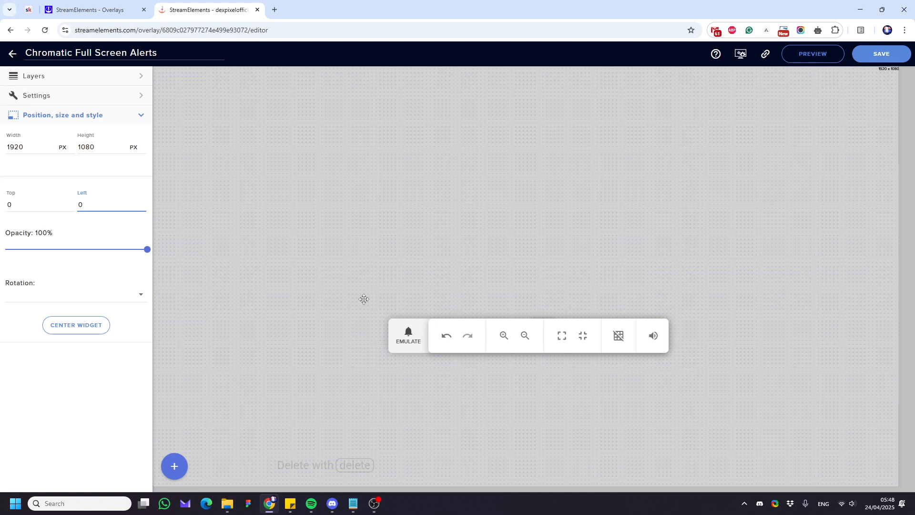
# From the follower alert's video selection, upload the files Alert Full Screen 2 Chromatic and Alert Full Screen 3 Chromatic
pyautogui.click(139, 84)
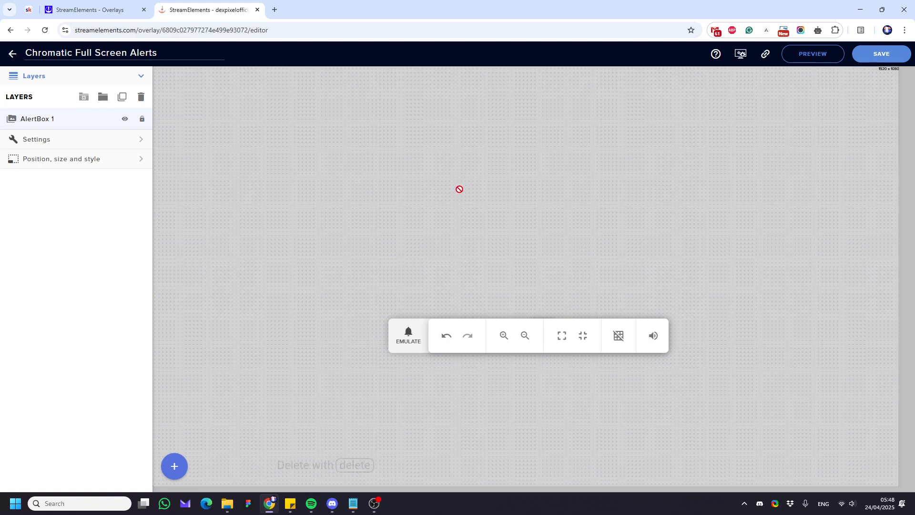
pyautogui.click(98, 141)
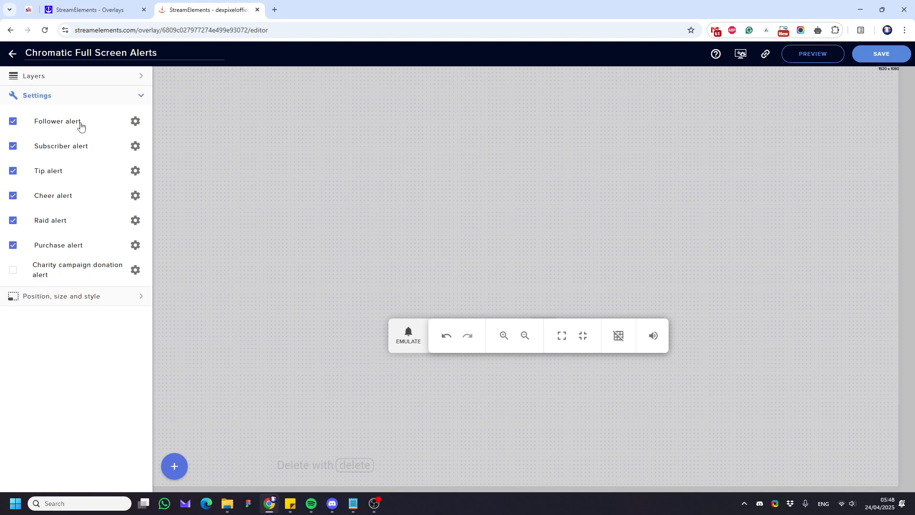
pyautogui.click(138, 122)
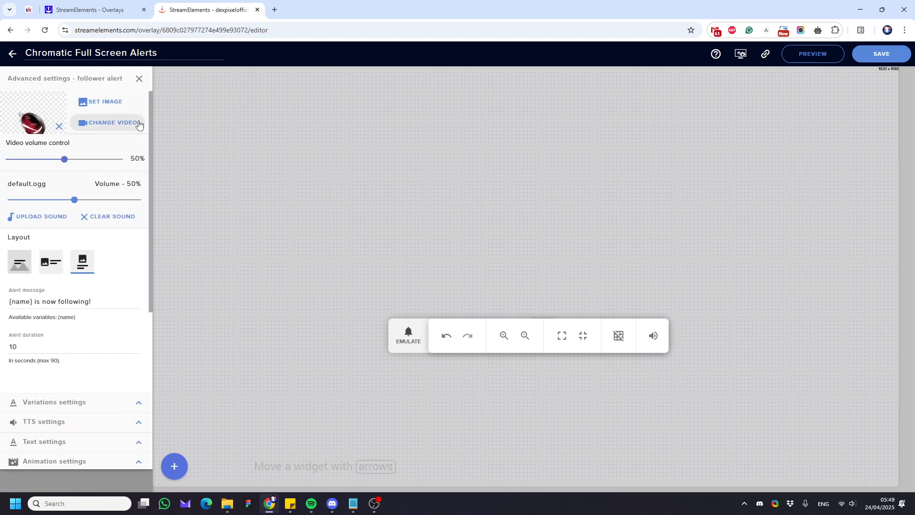
pyautogui.click(105, 123)
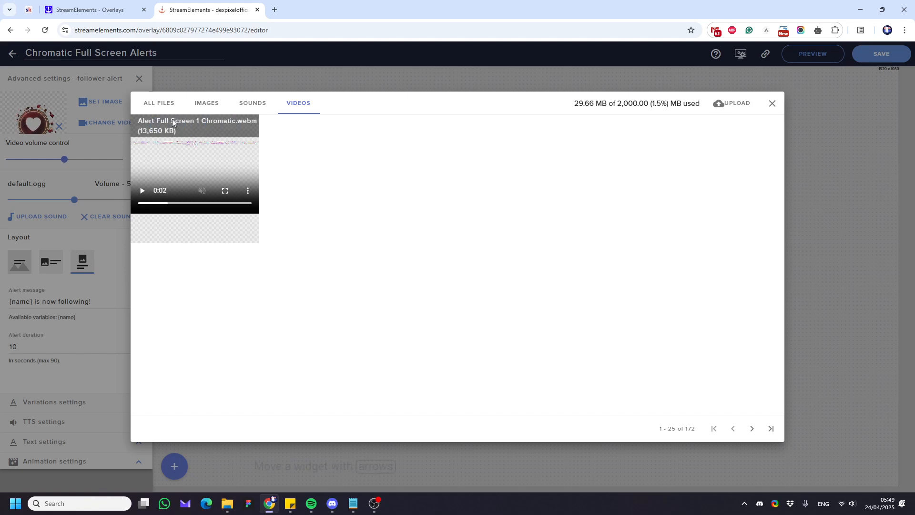
pyautogui.click(729, 110)
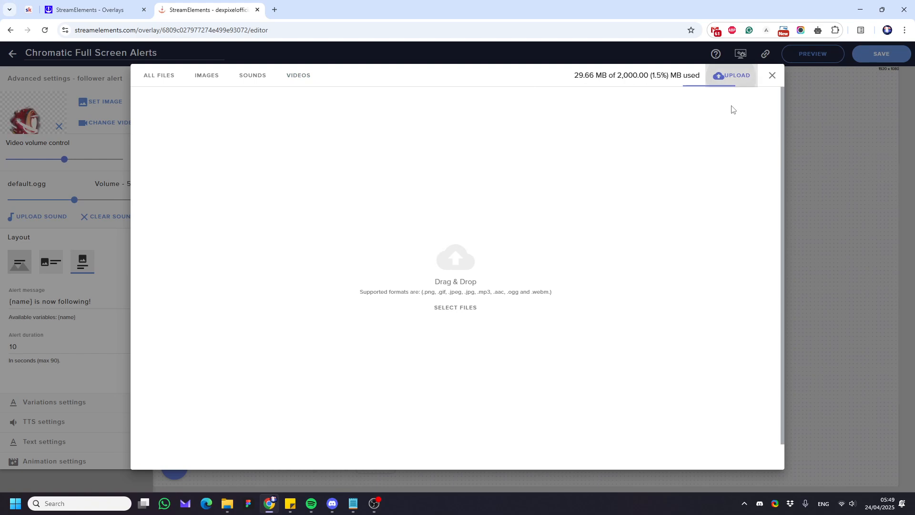
pyautogui.click(436, 309)
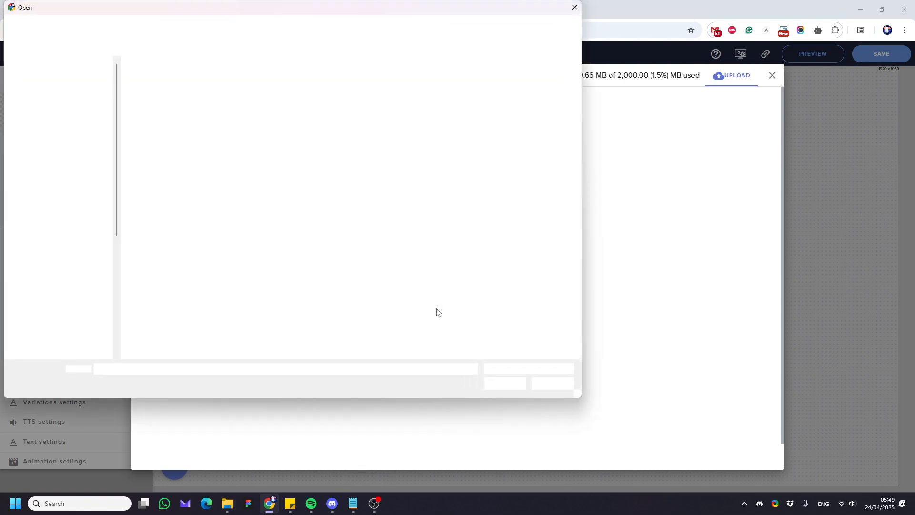
pyautogui.moveTo(292, 148); pyautogui.dragTo(186, 60)
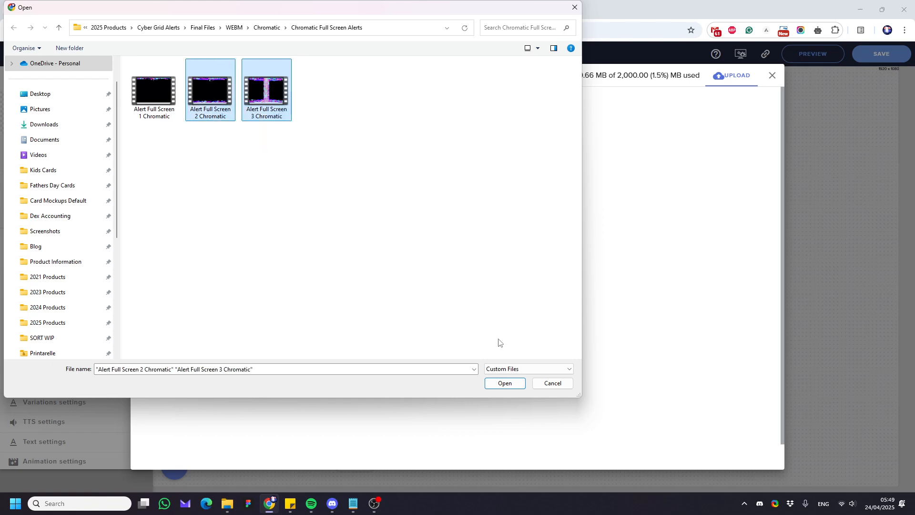
pyautogui.click(504, 384)
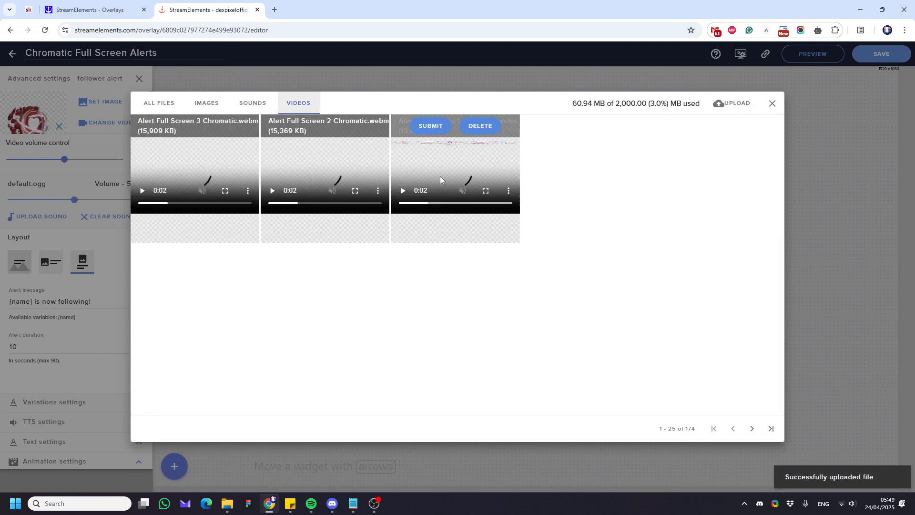
# Use Alert Full Screen 1 Chromatic.webm as the follower alert's video
pyautogui.moveTo(459, 153)
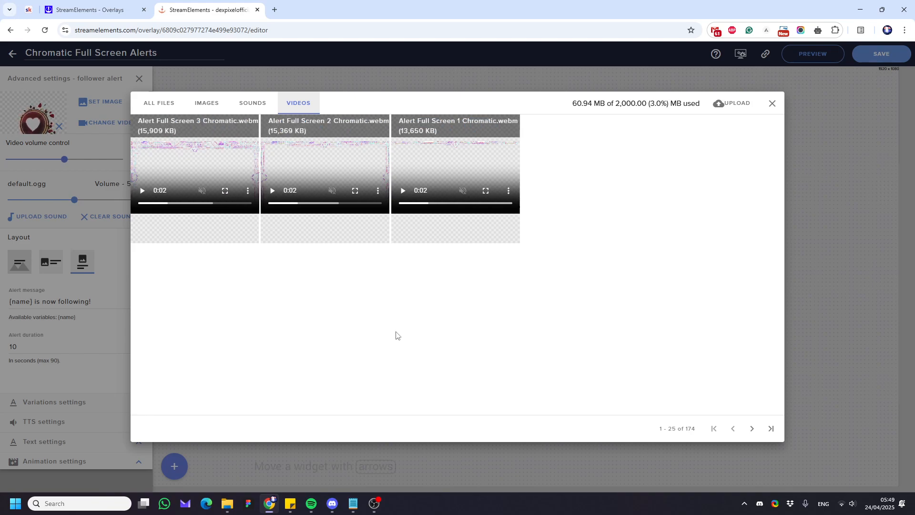
pyautogui.click(444, 132)
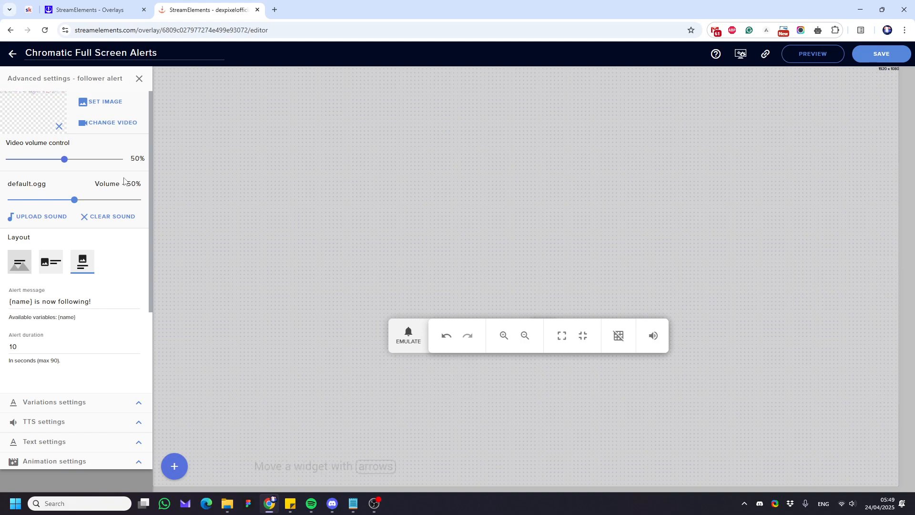
pyautogui.click(106, 122)
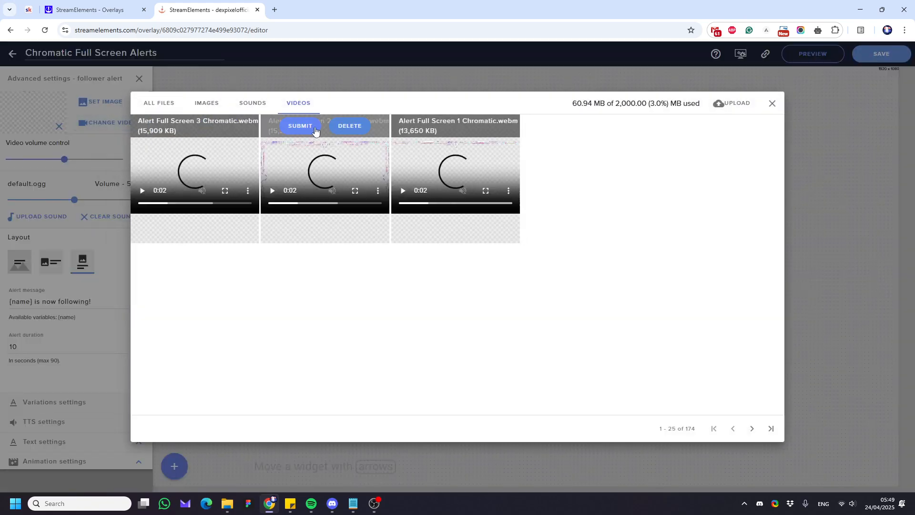
pyautogui.click(426, 127)
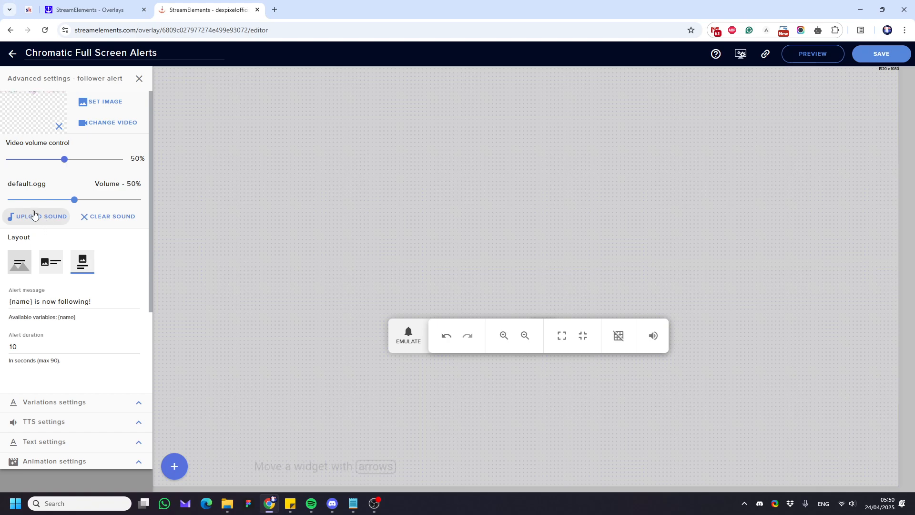
# Set the follower alert to the layout with text over the image and a duration of 8 seconds
pyautogui.click(20, 262)
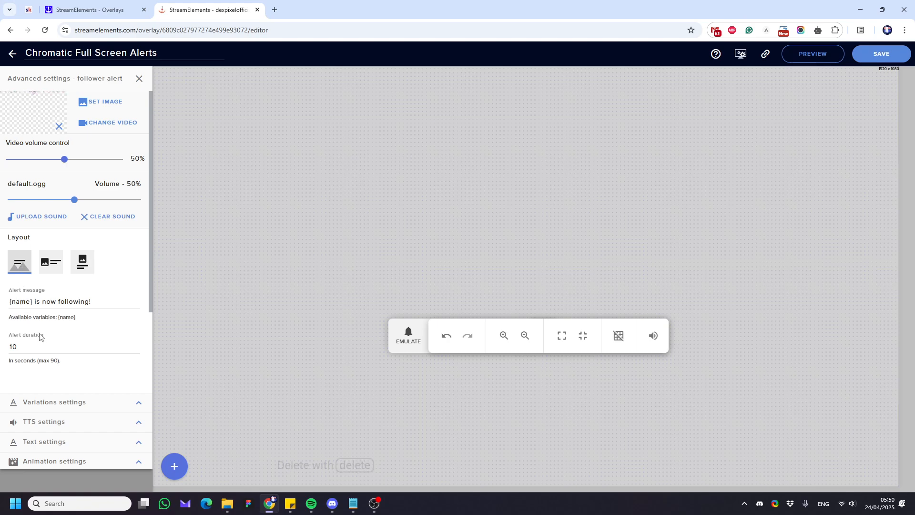
pyautogui.doubleClick(136, 350)
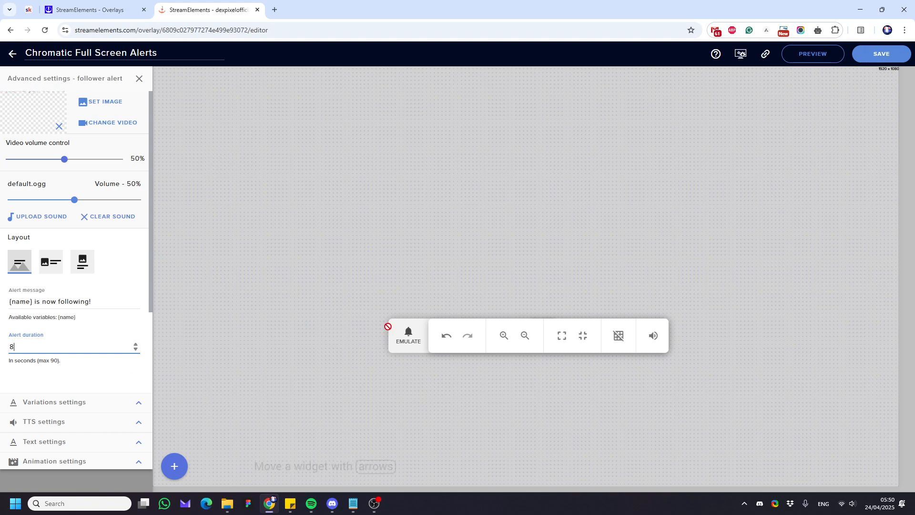
# Emulate a follower event to test the alert on the canvas
pyautogui.click(408, 334)
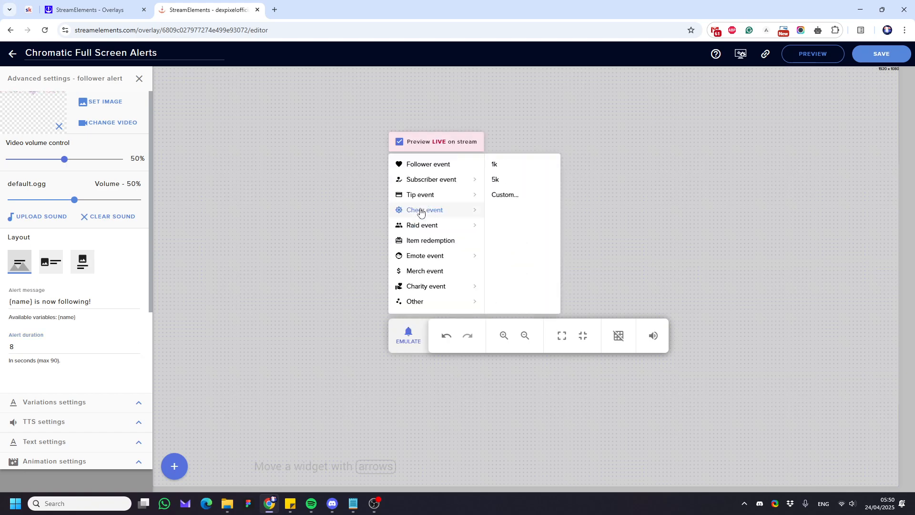
pyautogui.click(448, 165)
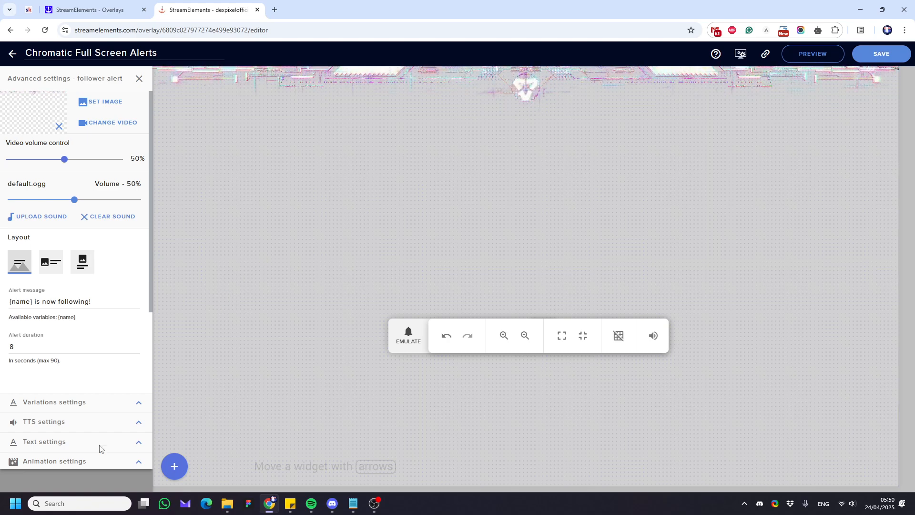
# Set the follower alert's text font to Orbitron at size 25 with a line height of 1
pyautogui.click(139, 441)
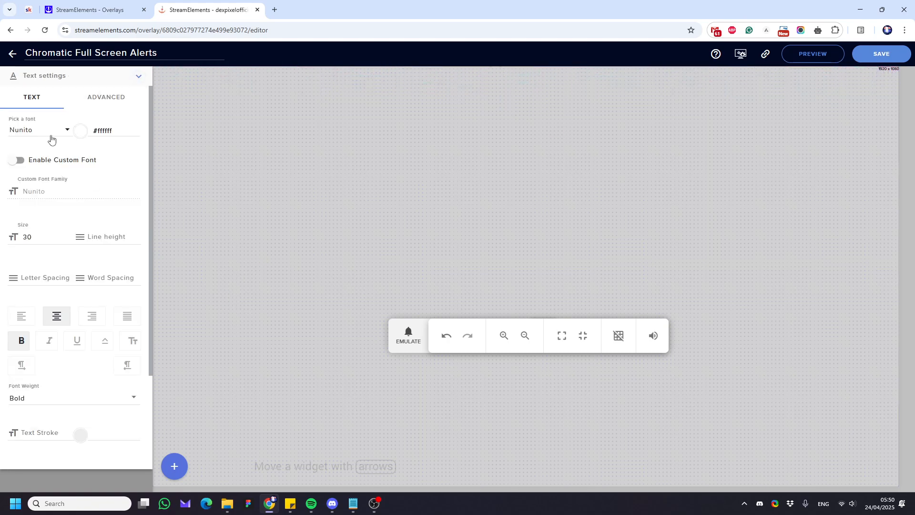
pyautogui.click(24, 133)
pyautogui.write('orb')
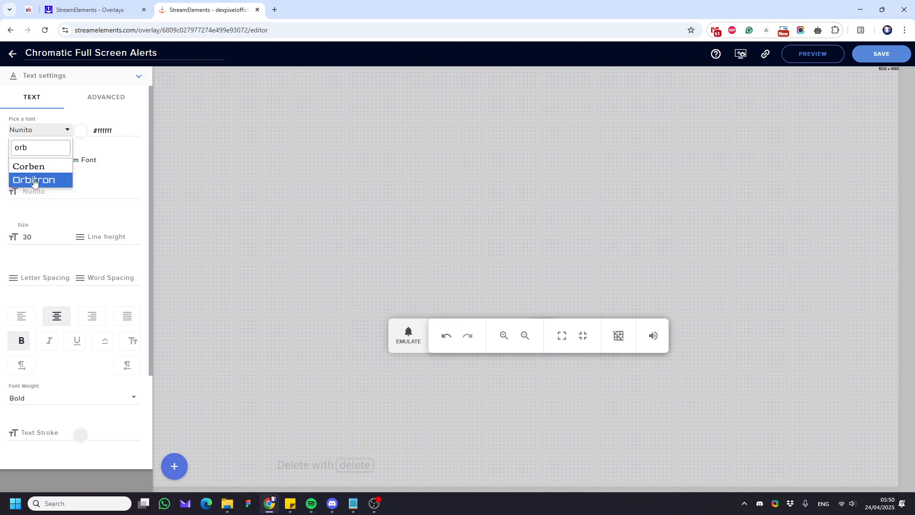
pyautogui.click(34, 181)
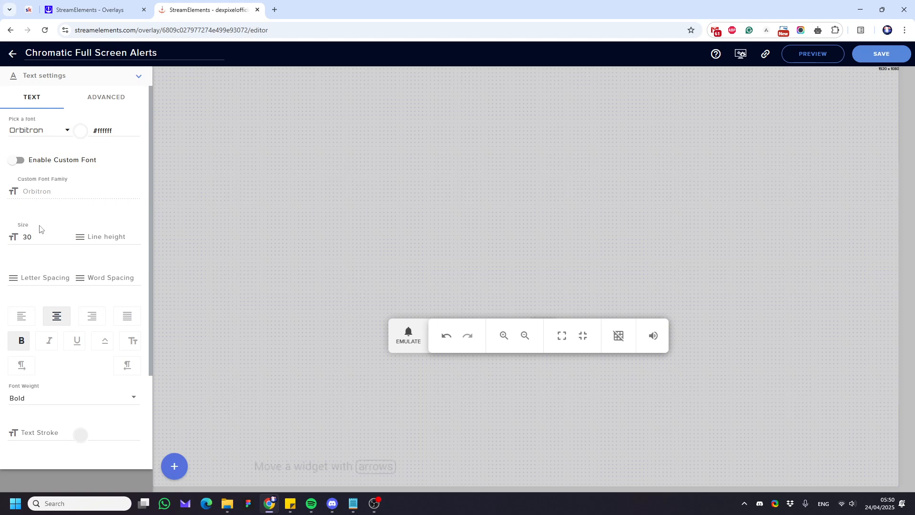
pyautogui.click(40, 239)
pyautogui.doubleClick(26, 237)
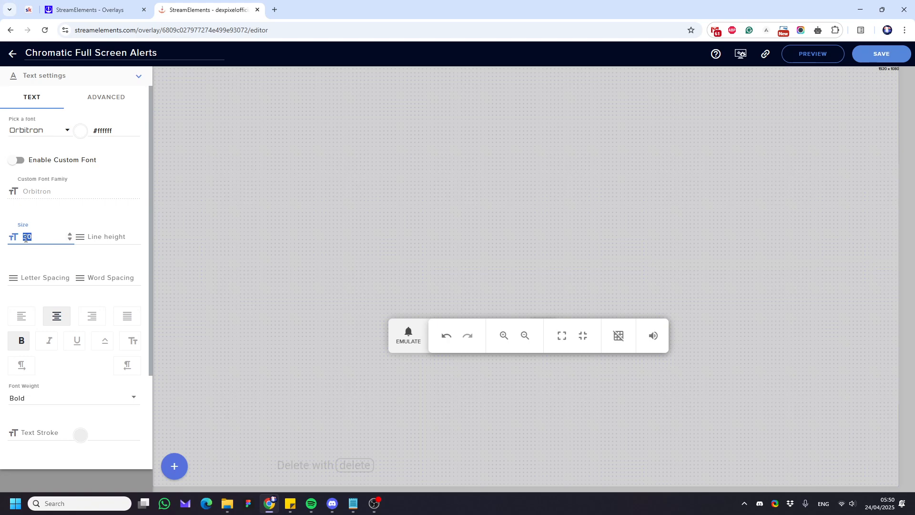
pyautogui.write('25')
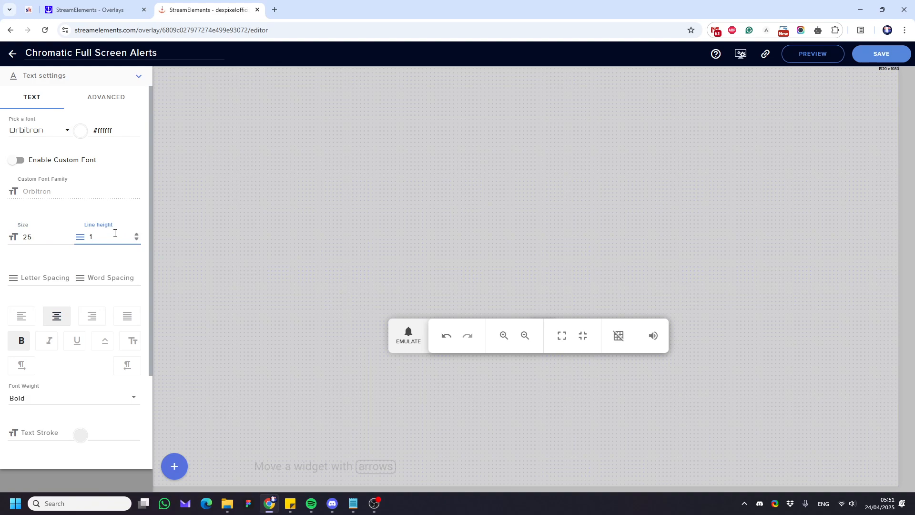
# Turn off bold and the text shadow for the follower alert's text
pyautogui.click(20, 345)
pyautogui.scroll(-2, 20, 345)
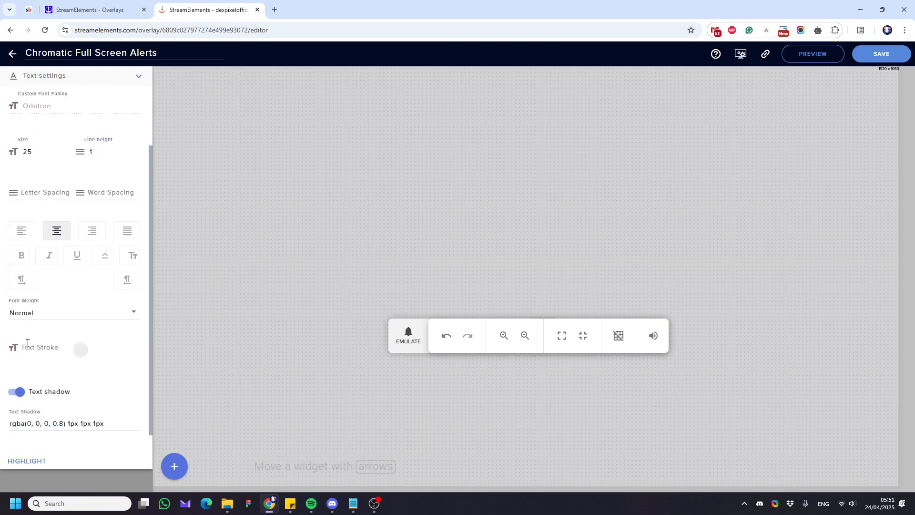
pyautogui.click(16, 383)
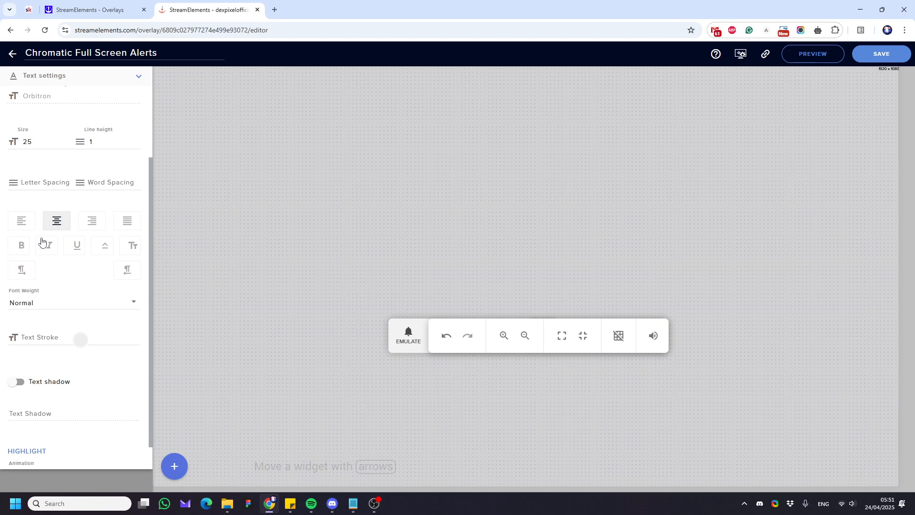
# Set the top margin of the follower alert's text to 100 in the advanced text settings
pyautogui.scroll(1, 80, 263)
pyautogui.scroll(2, 80, 262)
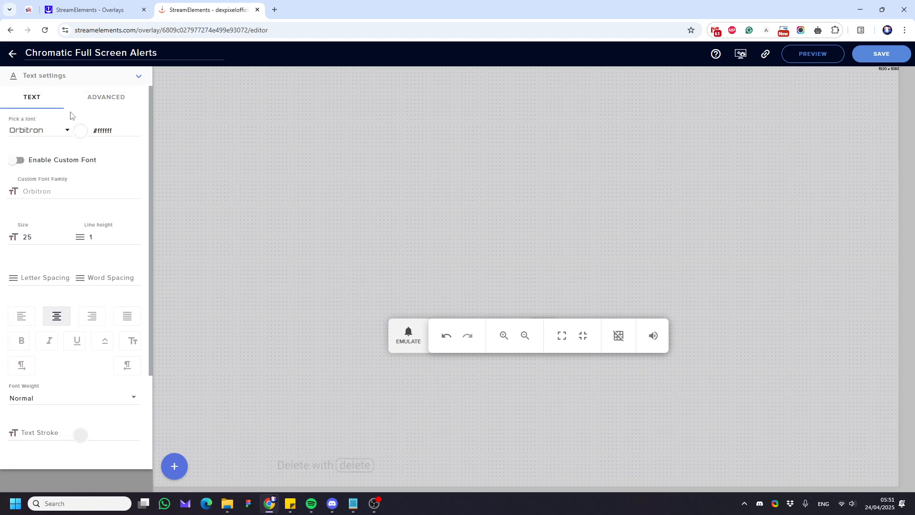
pyautogui.click(113, 98)
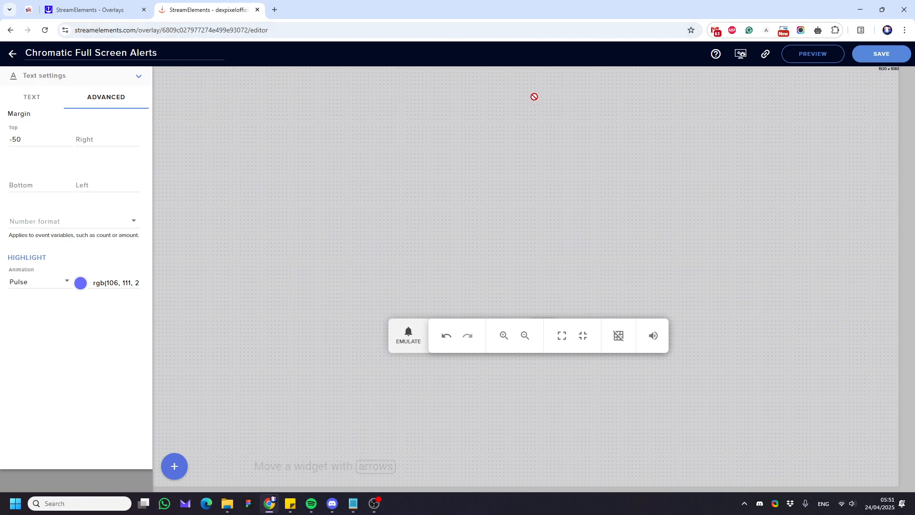
pyautogui.moveTo(43, 139); pyautogui.dragTo(8, 138)
pyautogui.press('BackSpace')
# Change the highlight color of the follower alert's text to white and emulate an event to test it
pyautogui.click(82, 284)
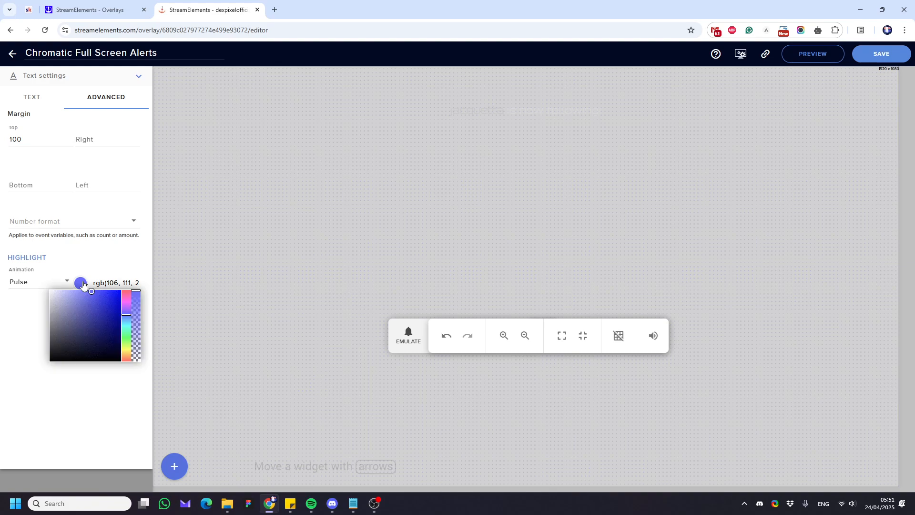
pyautogui.moveTo(90, 306); pyautogui.dragTo(42, 277)
pyautogui.click(79, 395)
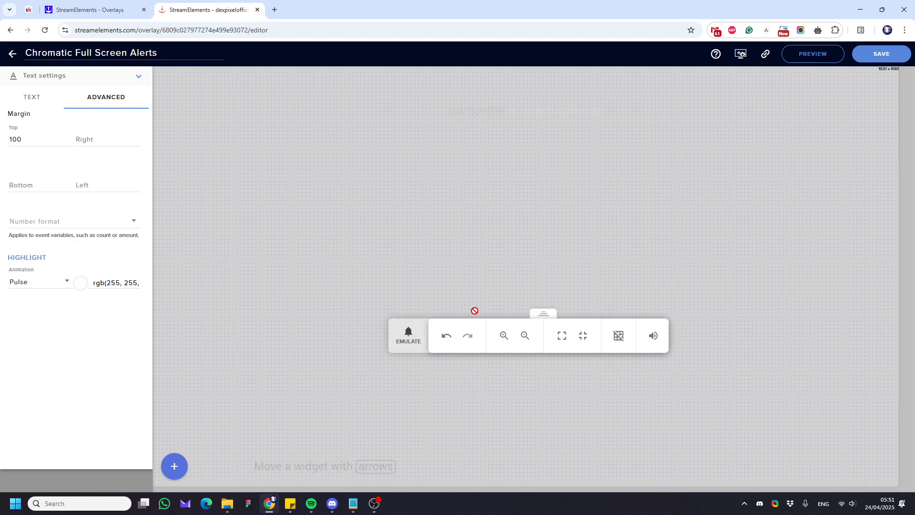
pyautogui.click(412, 337)
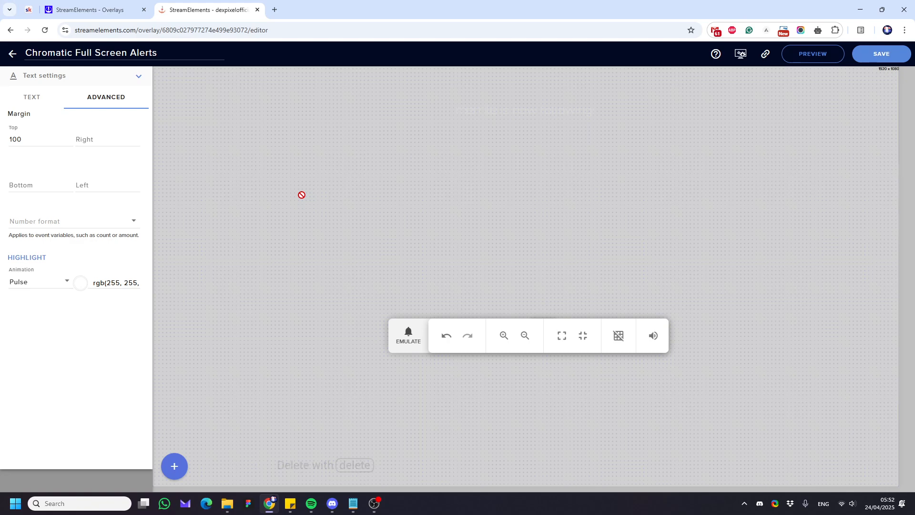
# Set the follower alert's text enter animation to Fade In and its exit animation to Fade Out
pyautogui.click(139, 77)
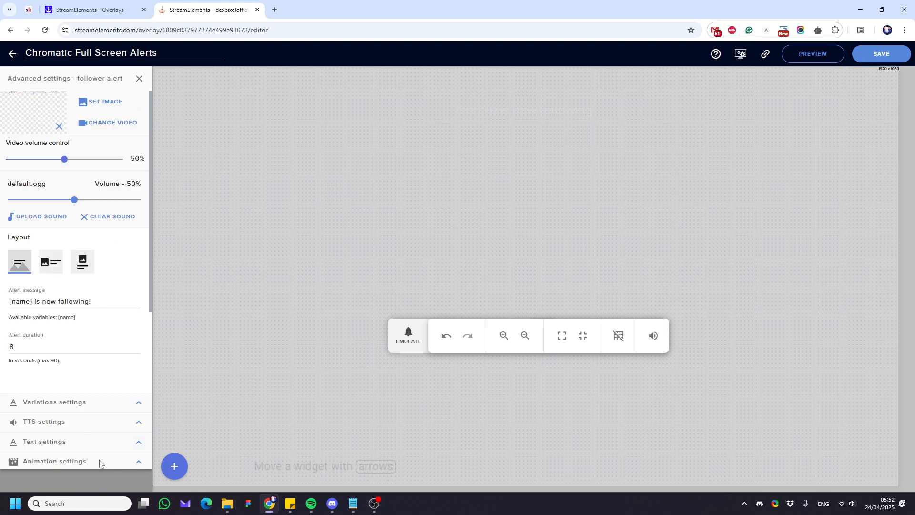
pyautogui.click(139, 465)
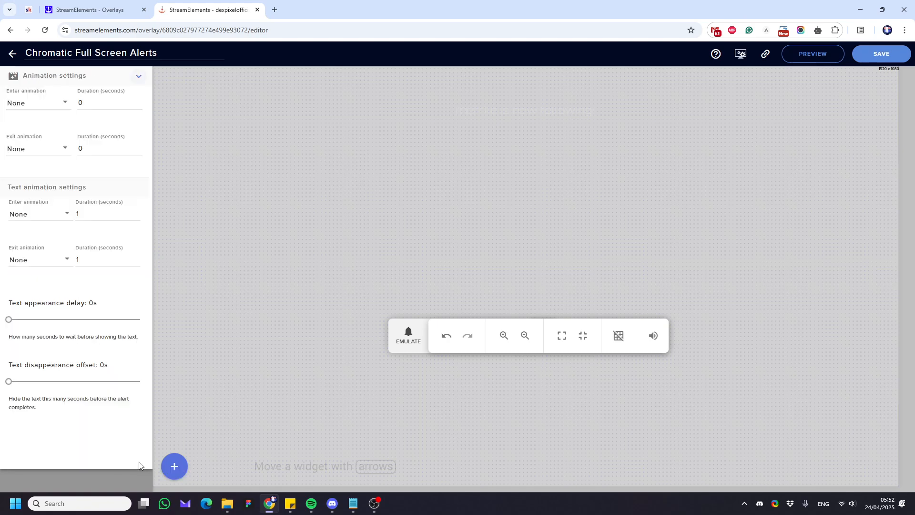
pyautogui.moveTo(96, 188); pyautogui.dragTo(10, 185)
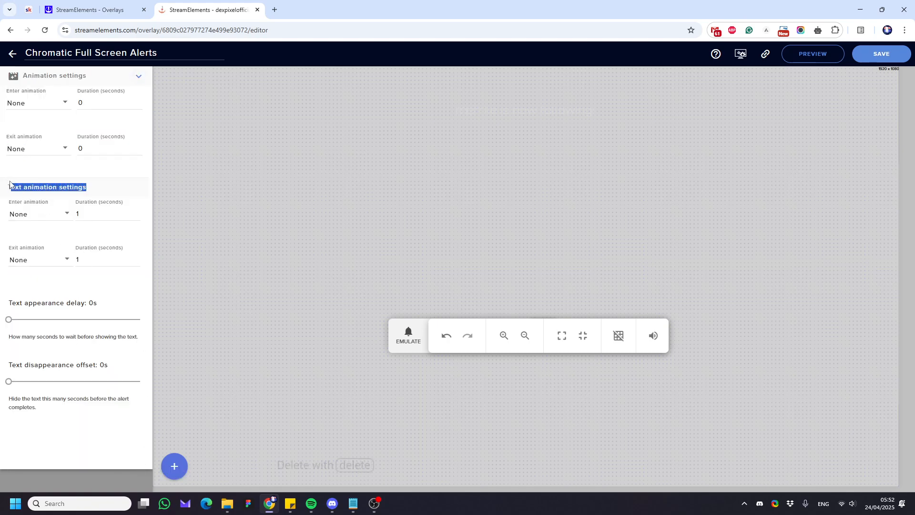
pyautogui.click(100, 190)
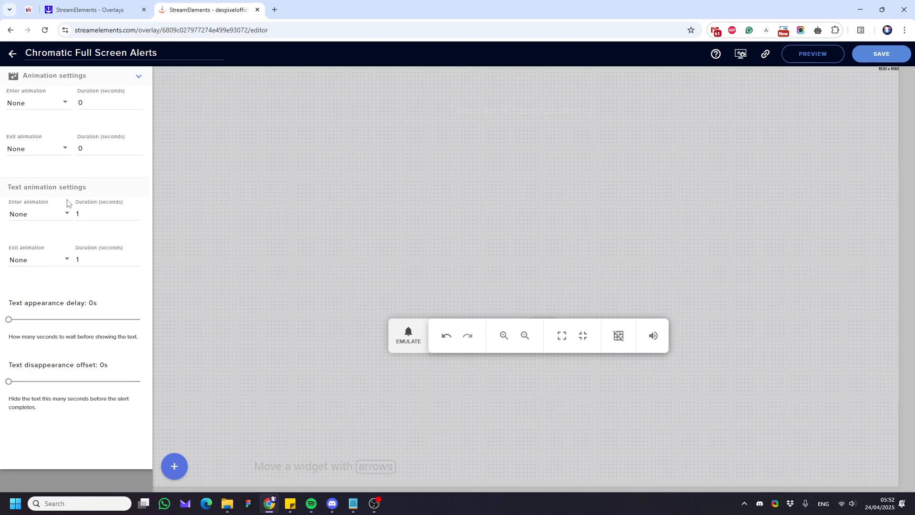
pyautogui.tripleClick(47, 187)
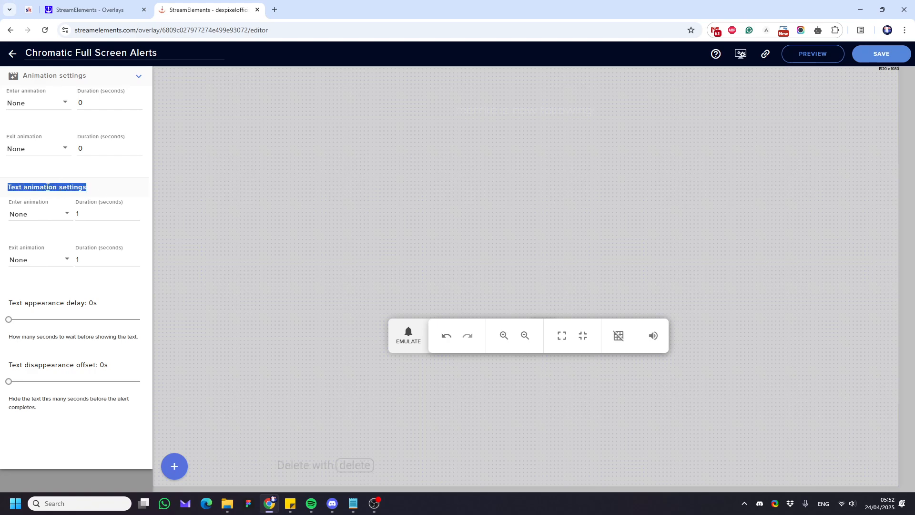
pyautogui.click(110, 185)
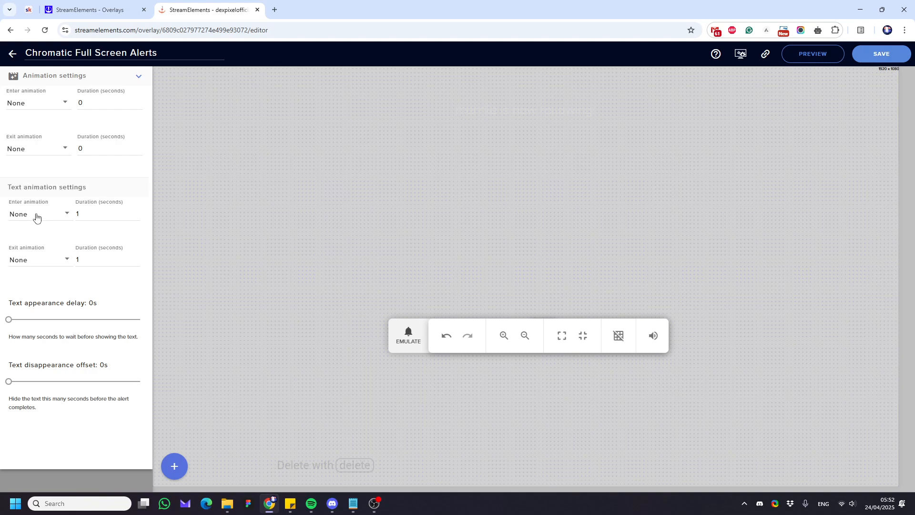
pyautogui.click(37, 218)
pyautogui.scroll(-3, 29, 286)
pyautogui.click(29, 301)
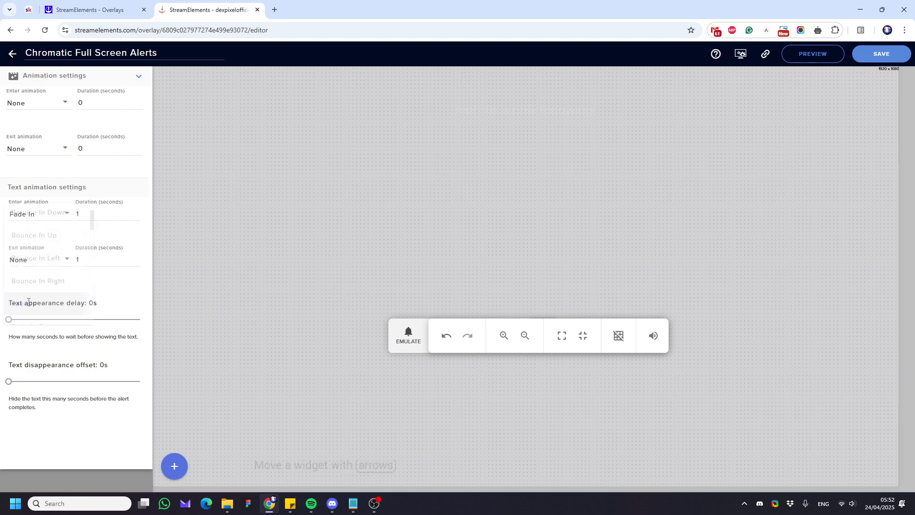
pyautogui.click(31, 260)
pyautogui.scroll(-1, 31, 325)
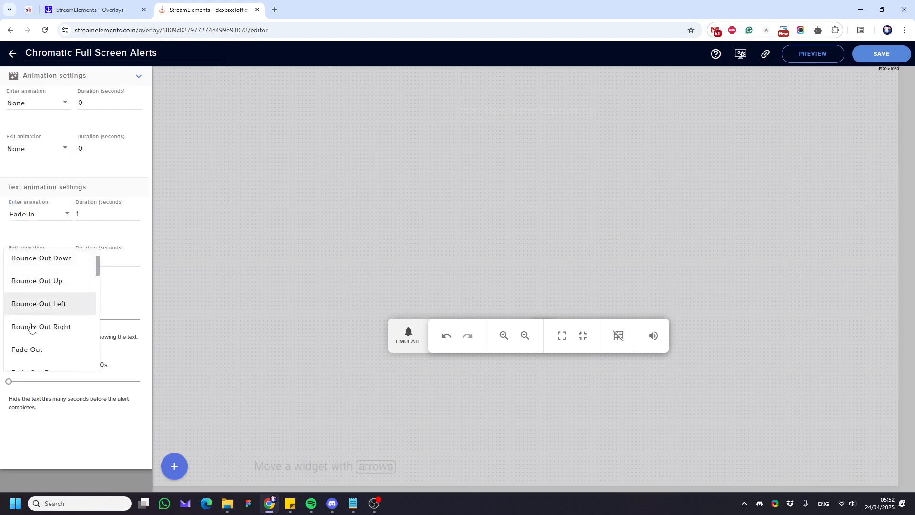
pyautogui.click(25, 342)
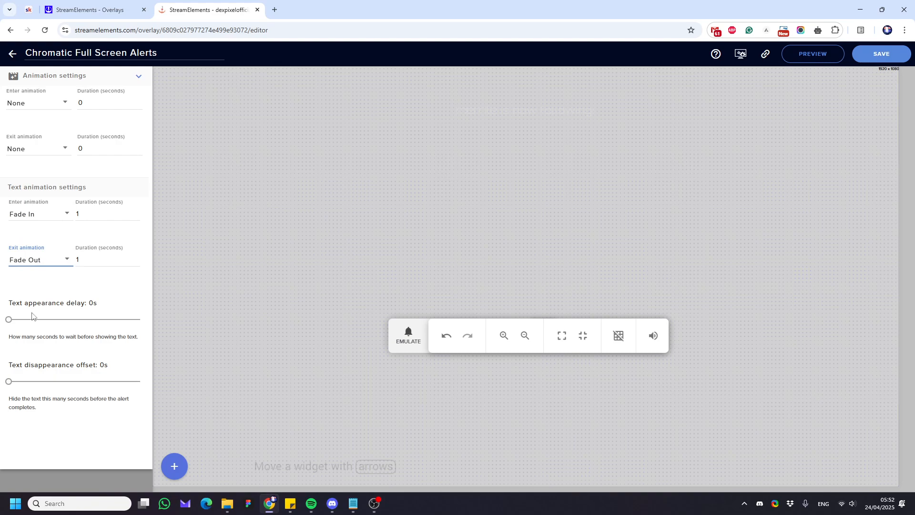
# Set the text appearance delay to 0.5 s and the text disappearance offset to 0.5 s
pyautogui.click(18, 320)
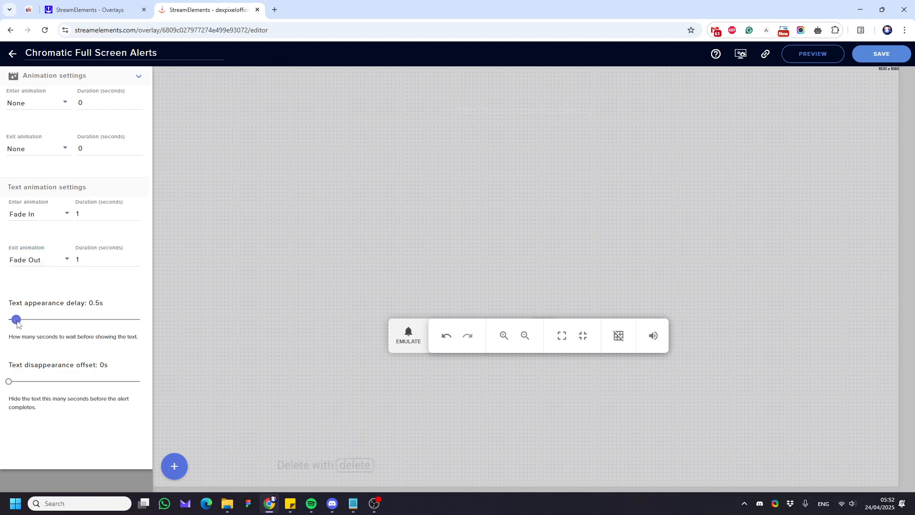
pyautogui.click(22, 383)
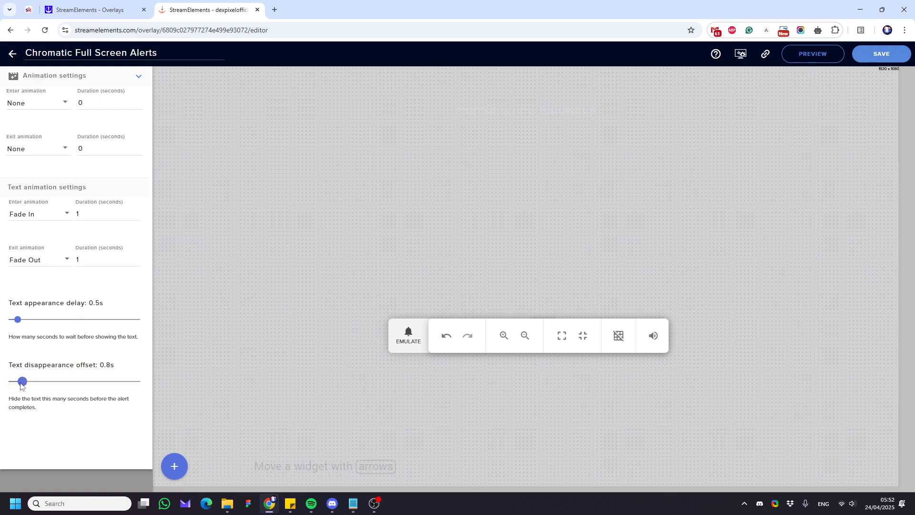
pyautogui.moveTo(20, 382); pyautogui.dragTo(17, 383)
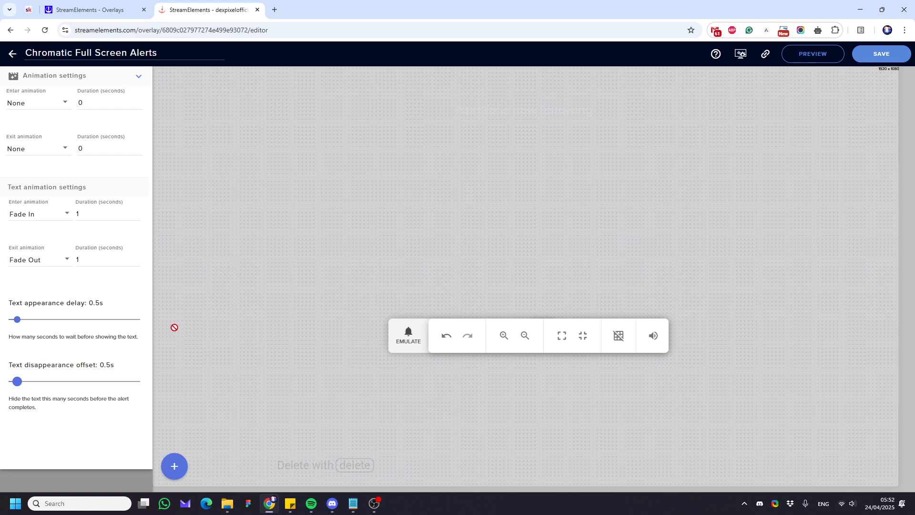
# Emulate a follower event to test the text animation, and save the overlay
pyautogui.click(408, 334)
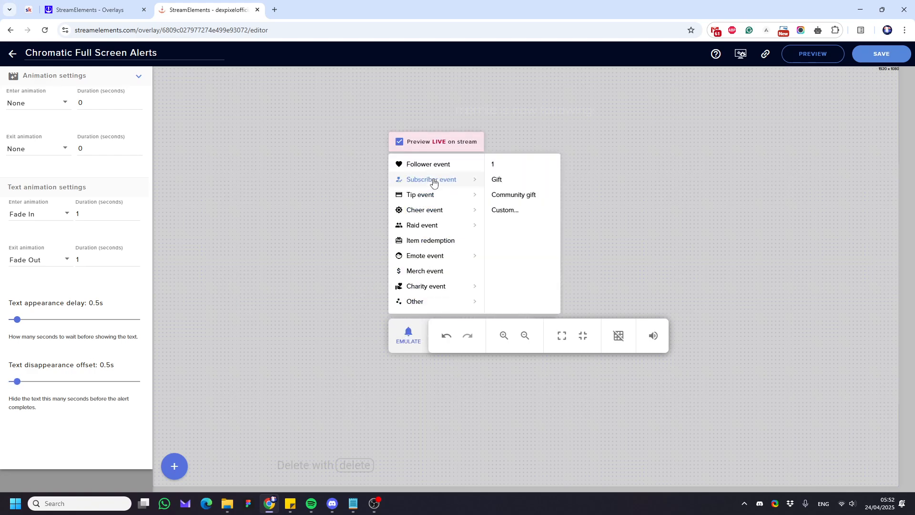
pyautogui.click(446, 168)
pyautogui.click(338, 199)
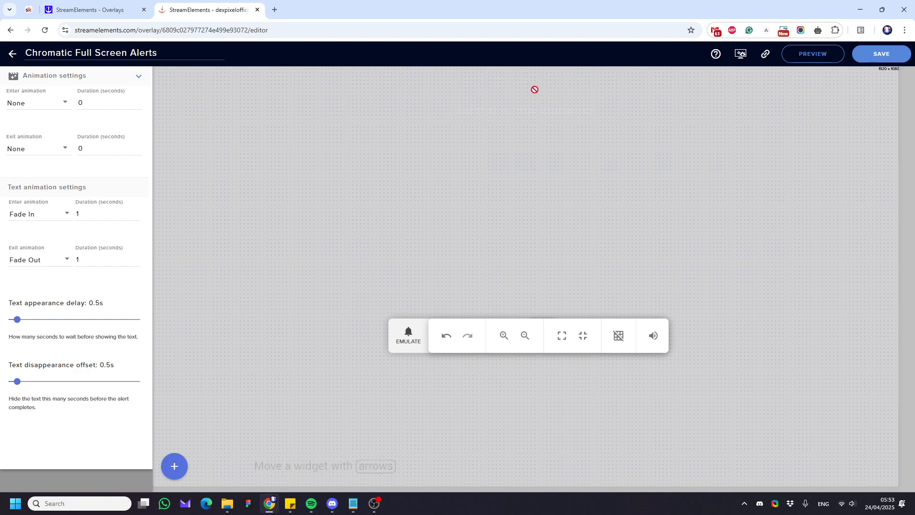
pyautogui.click(877, 60)
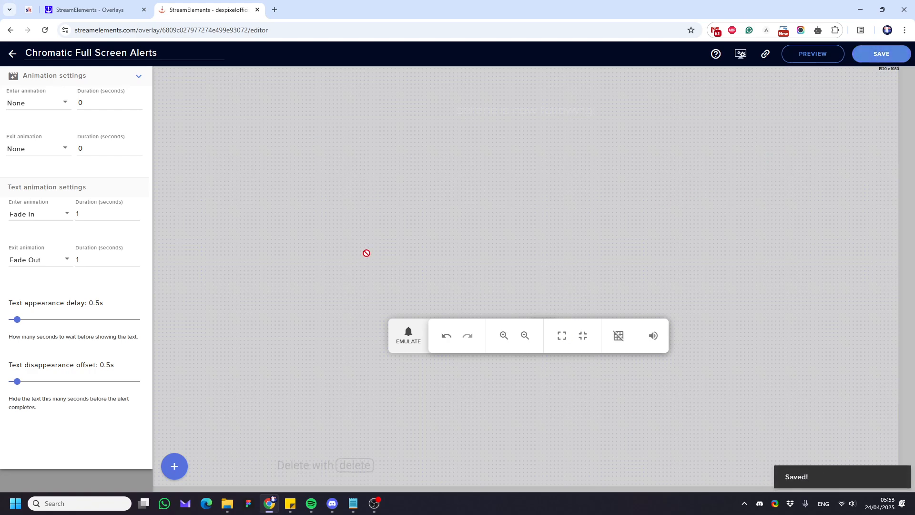
# Replace the follower alert's video with Alert Full Screen 3 Chromatic.webm and emulate a follower event
pyautogui.click(139, 79)
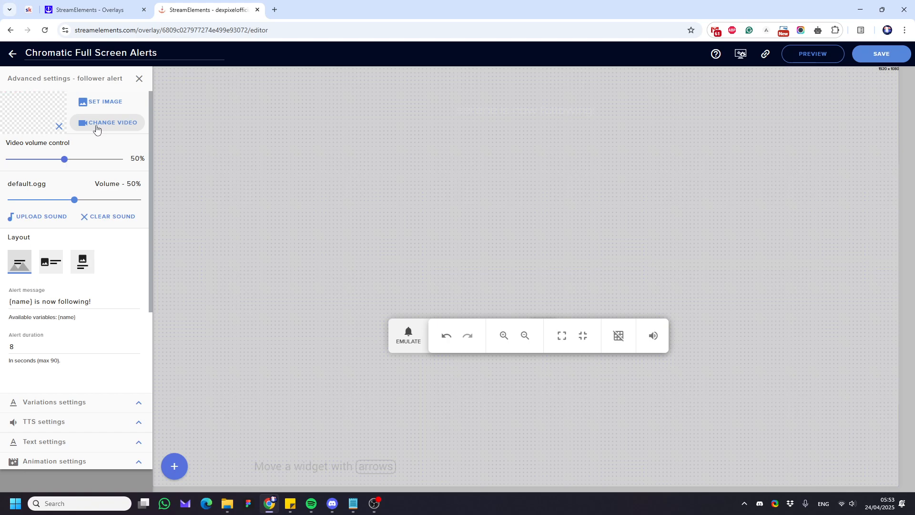
pyautogui.click(95, 125)
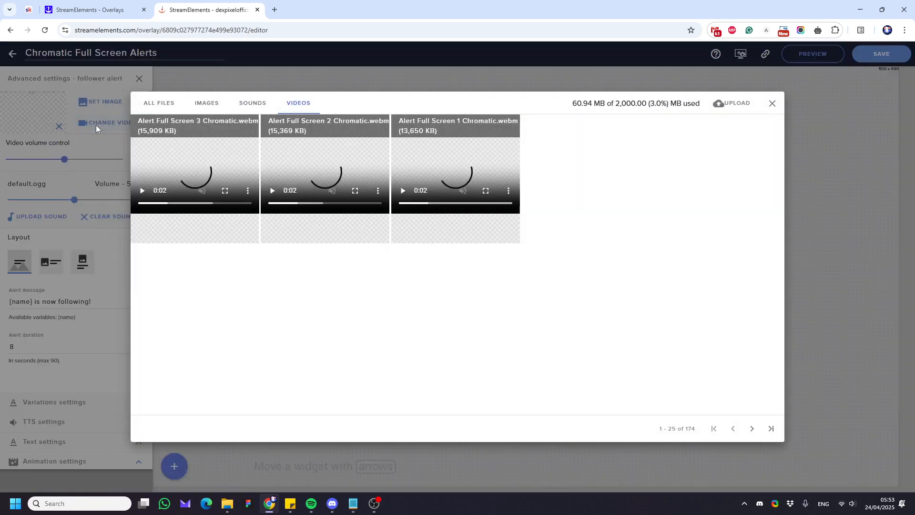
pyautogui.moveTo(178, 135)
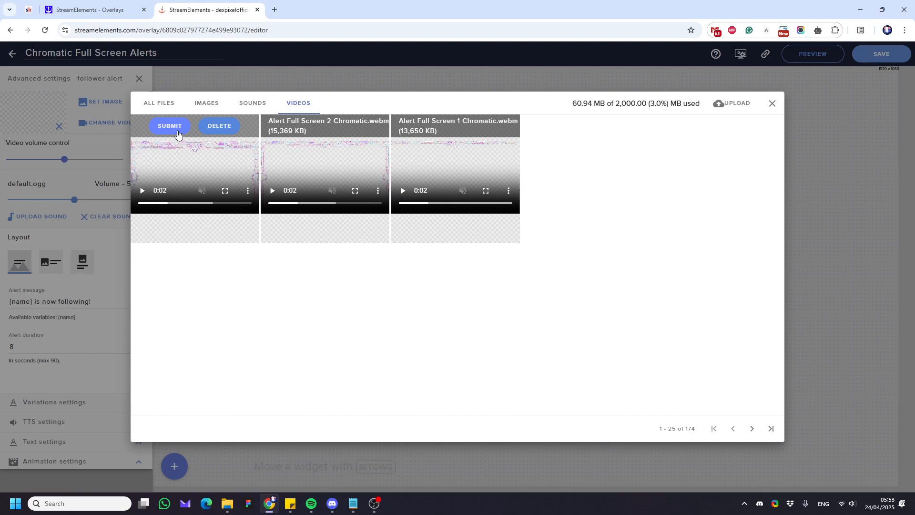
pyautogui.click(169, 126)
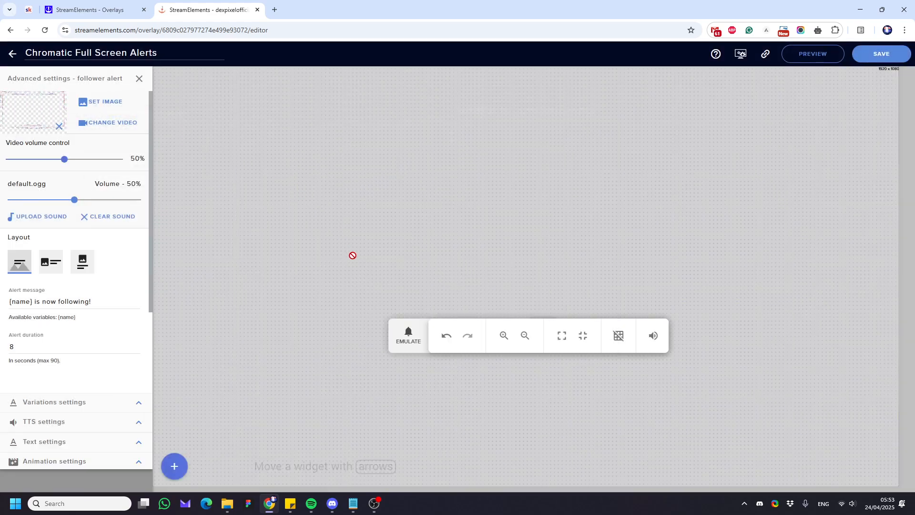
pyautogui.click(408, 337)
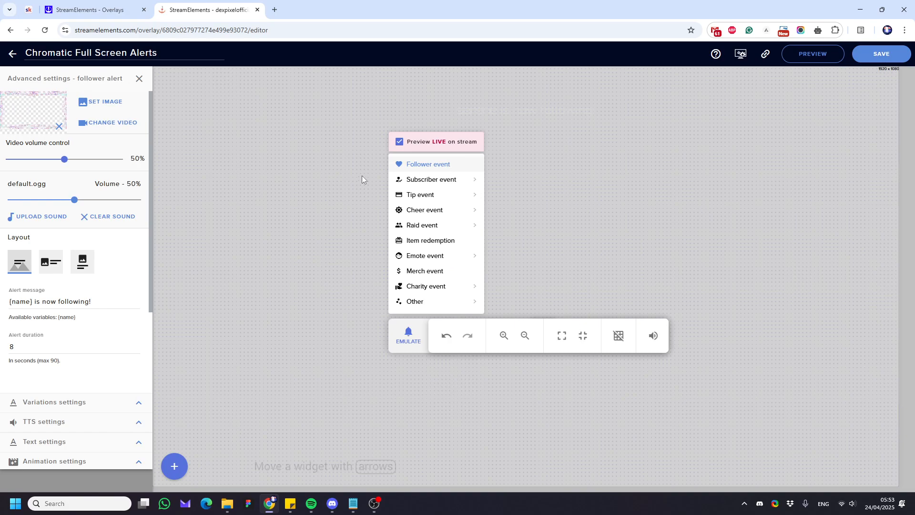
pyautogui.click(428, 164)
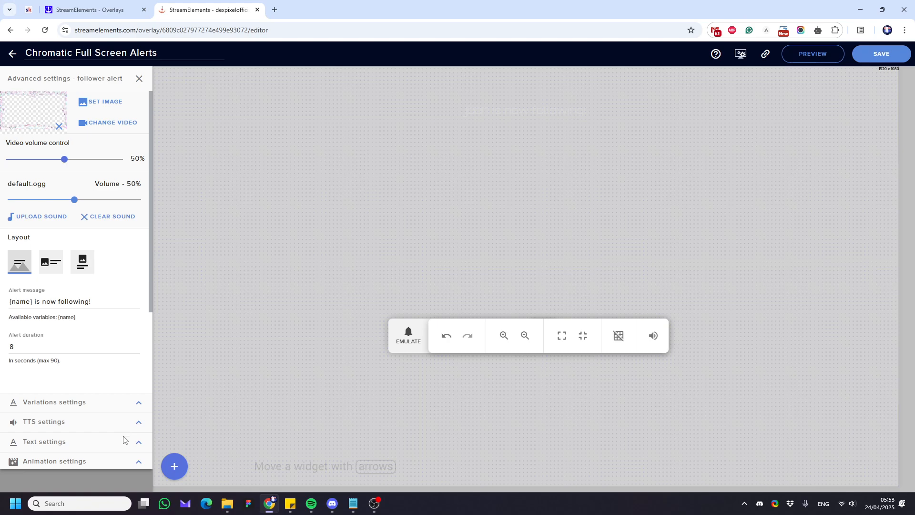
# Set the top margin of the follower alert's text to 50 and emulate a follower event
pyautogui.click(138, 442)
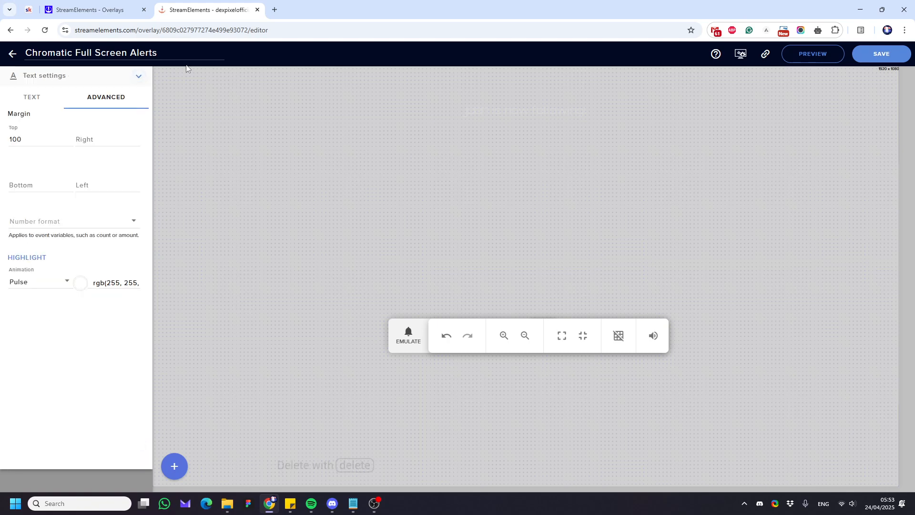
pyautogui.doubleClick(14, 136)
pyautogui.write('50')
pyautogui.click(409, 336)
pyautogui.click(423, 165)
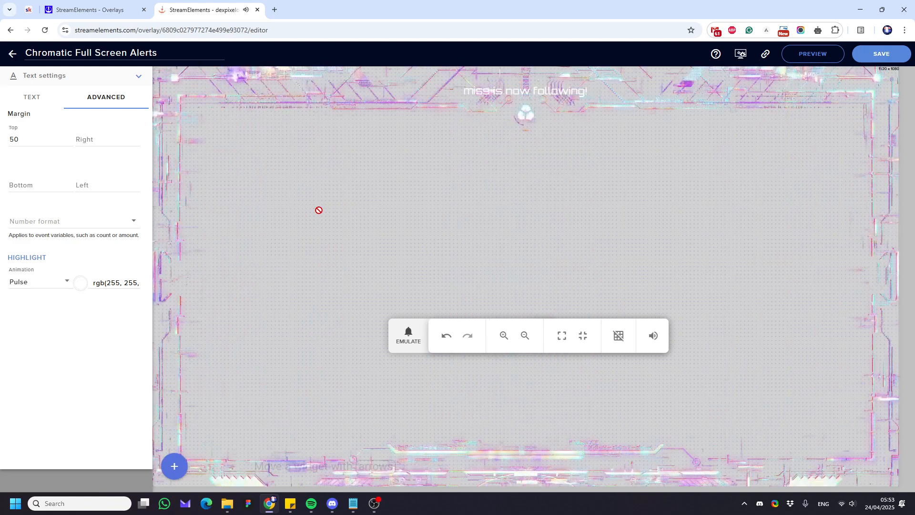
# Save the overlay with the alert text's top margin lowered to 39 and test it with a follower event
pyautogui.click(69, 142)
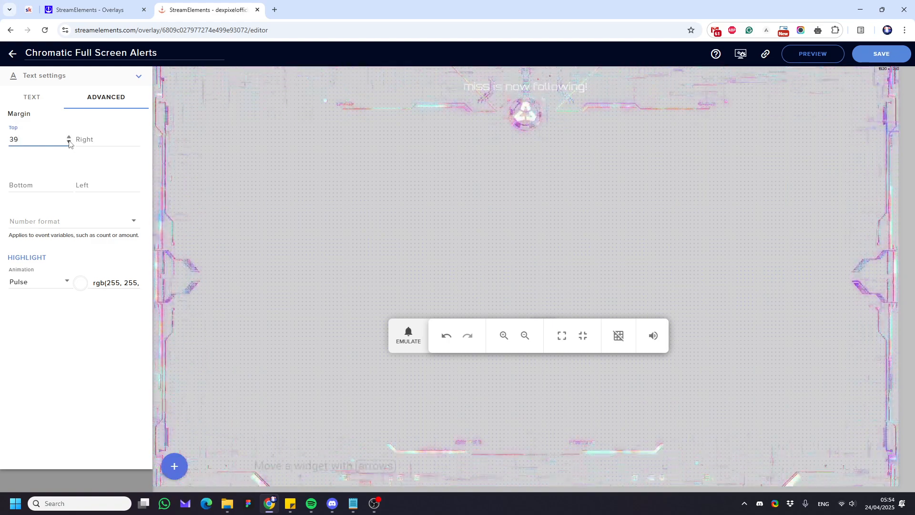
pyautogui.click(883, 59)
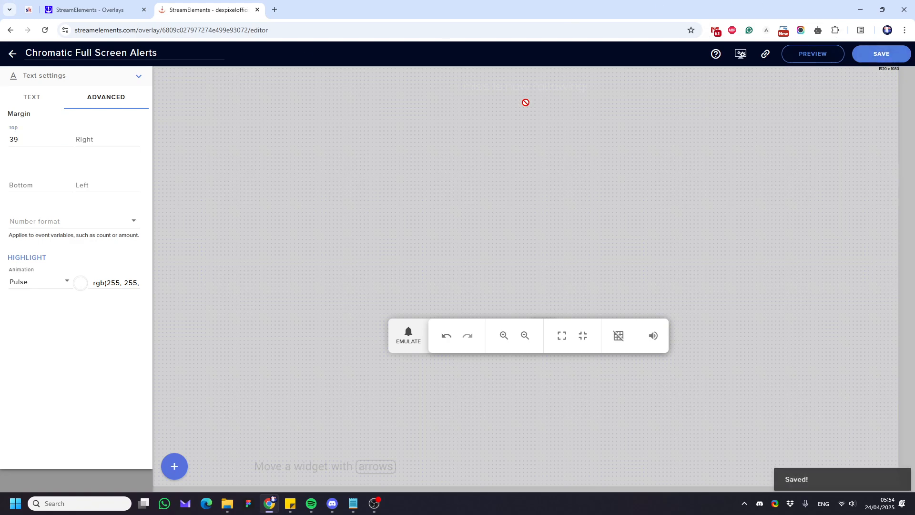
pyautogui.click(408, 335)
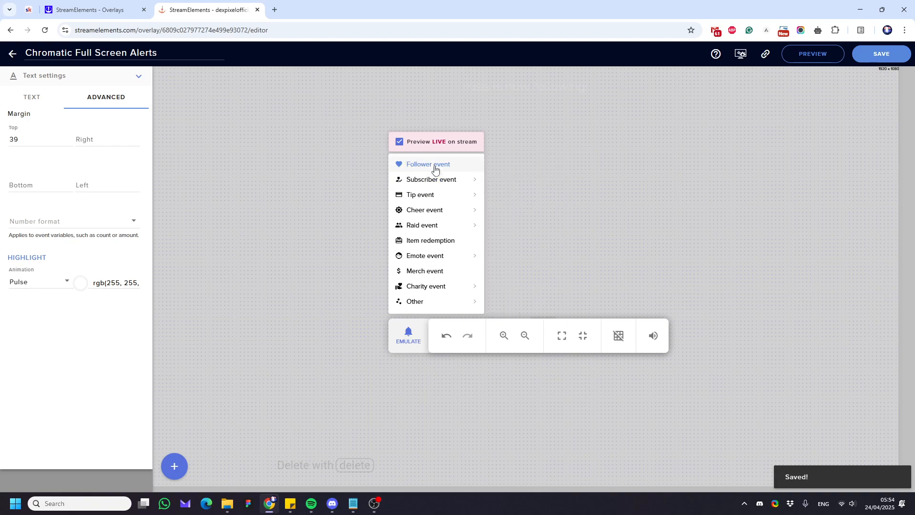
pyautogui.click(310, 264)
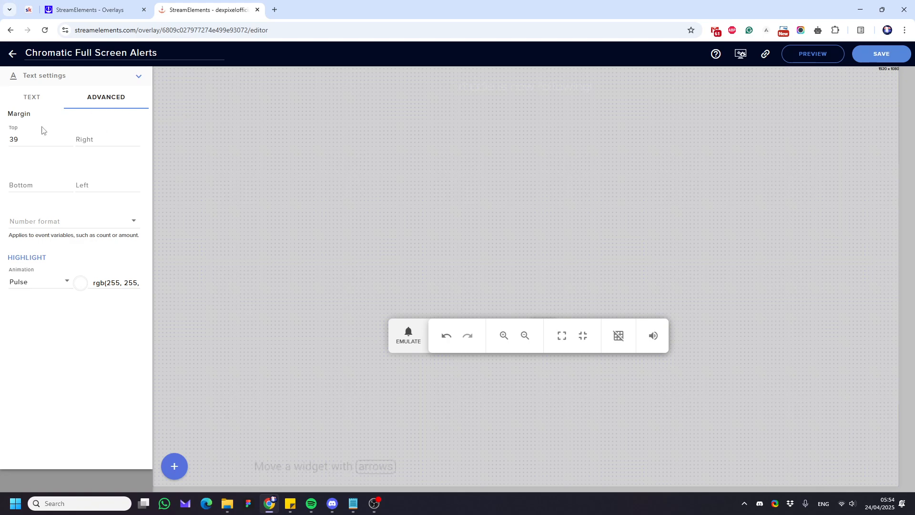
# Set the top margin of the follower alert's text to 40, move the floating toolbar to mid-canvas, and emulate a follower event
pyautogui.click(68, 139)
pyautogui.moveTo(537, 314); pyautogui.dragTo(429, 172)
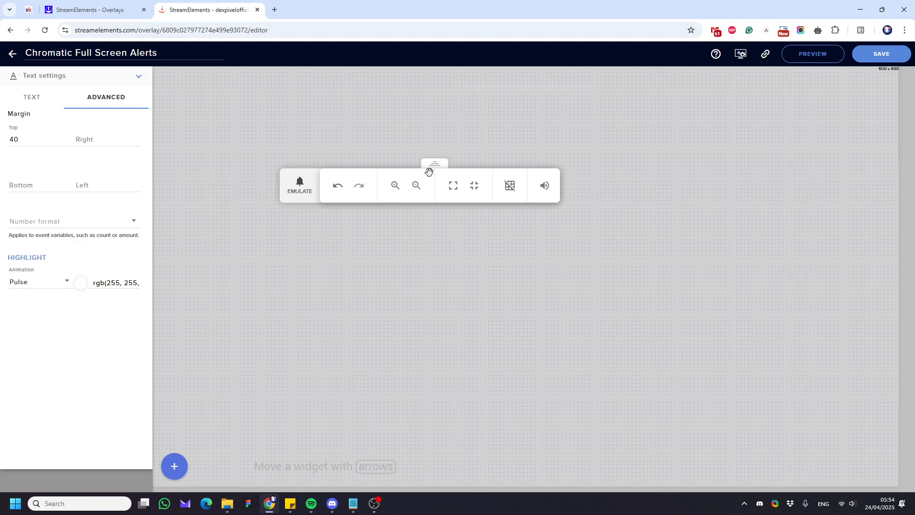
pyautogui.moveTo(442, 179); pyautogui.dragTo(538, 246)
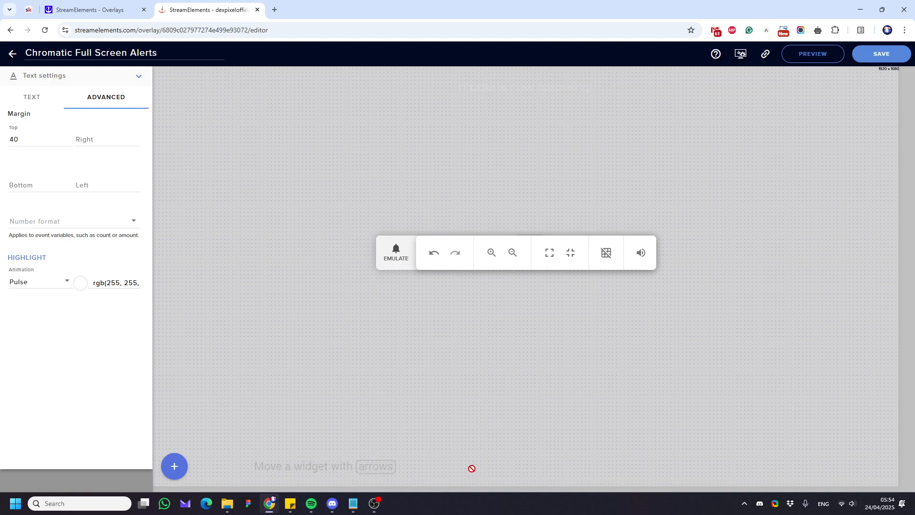
pyautogui.click(398, 255)
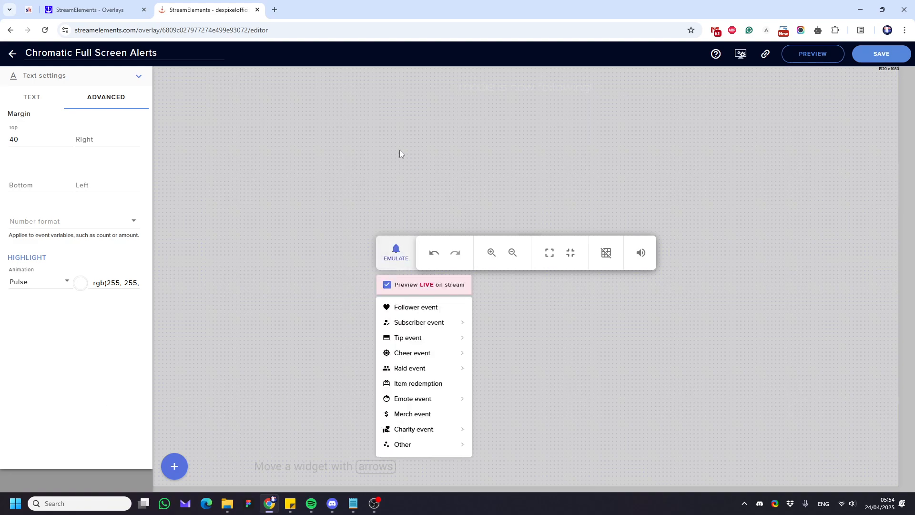
pyautogui.click(403, 306)
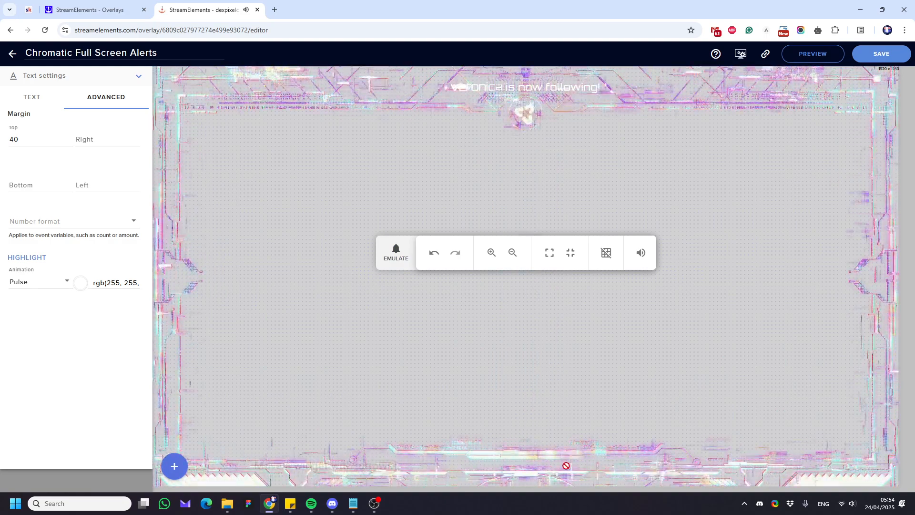
# Try a top margin of 800, then 950, for the follower alert's text and emulate a follower event
pyautogui.doubleClick(18, 140)
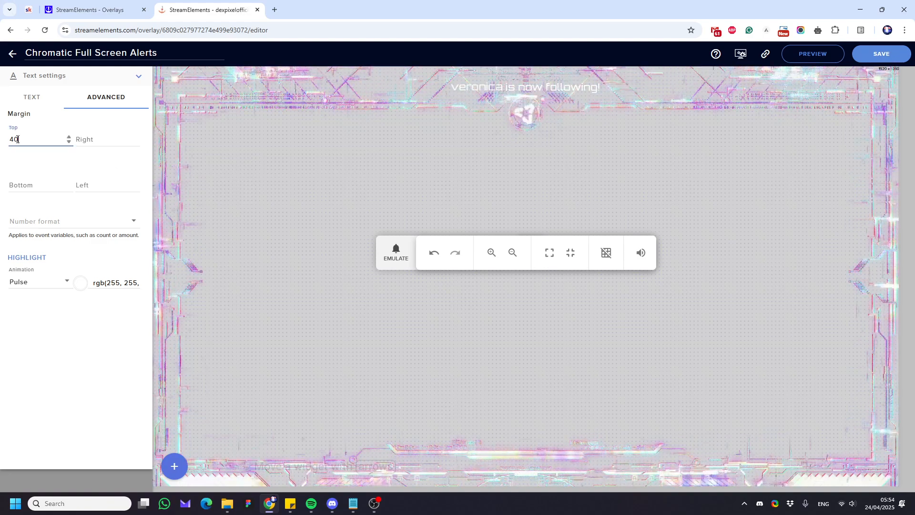
pyautogui.write('800')
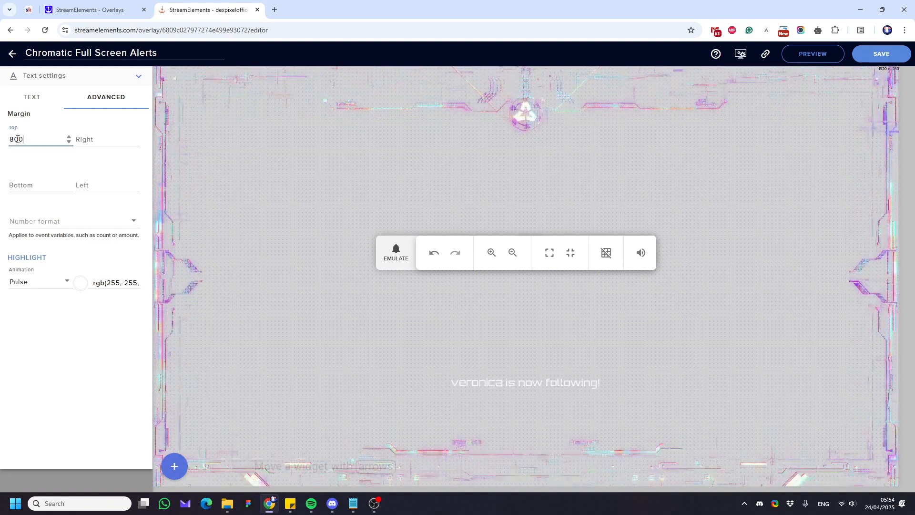
pyautogui.doubleClick(17, 139)
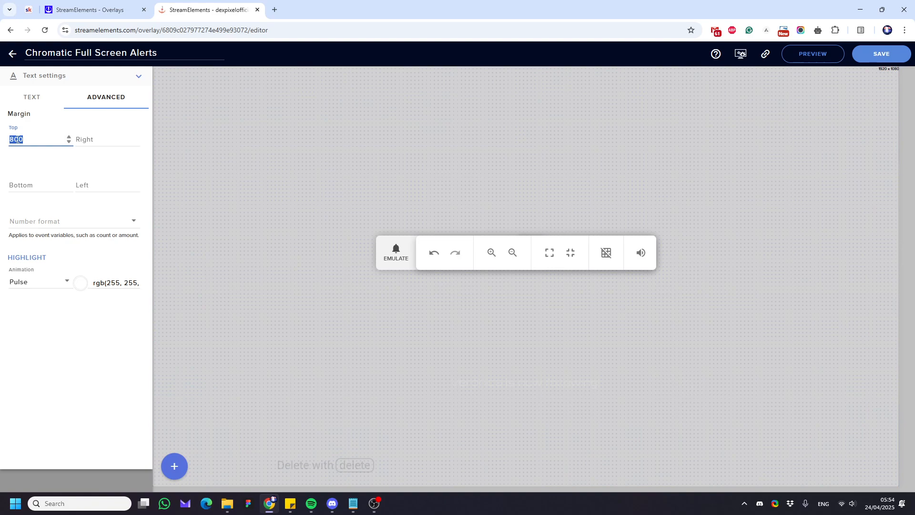
pyautogui.write('950')
pyautogui.click(406, 259)
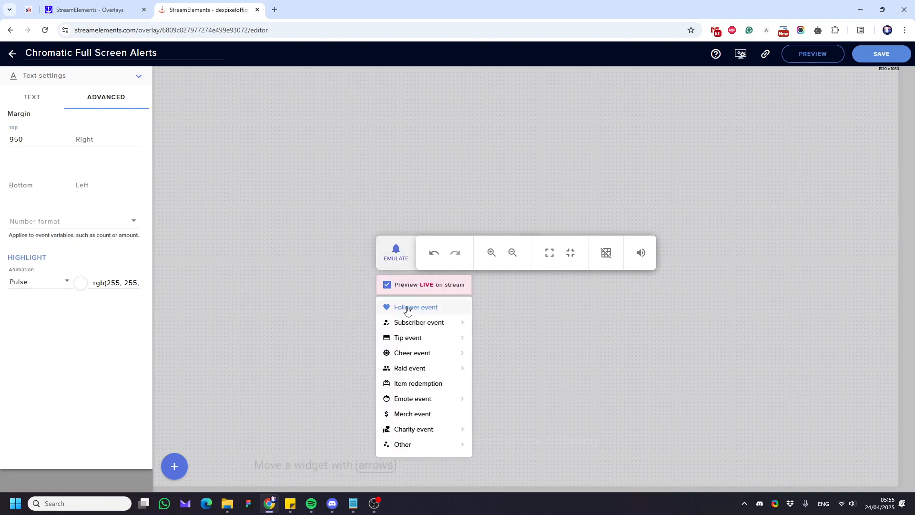
pyautogui.click(322, 231)
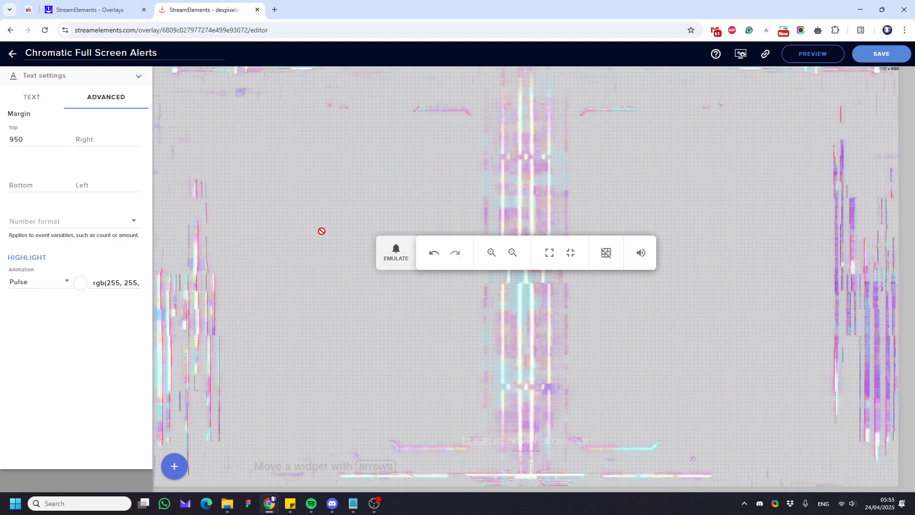
# Raise the top margin of the follower alert's text to 1005 and emulate a follower event
pyautogui.click(69, 137)
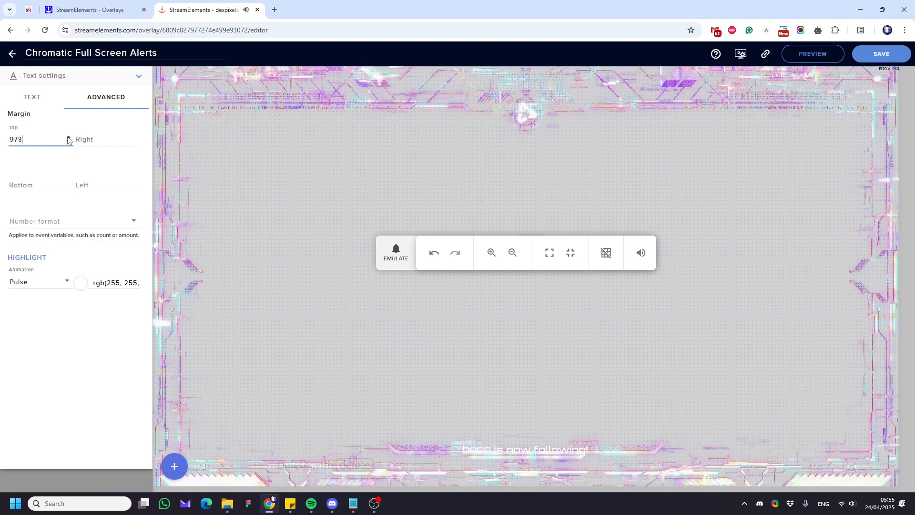
pyautogui.click(68, 137)
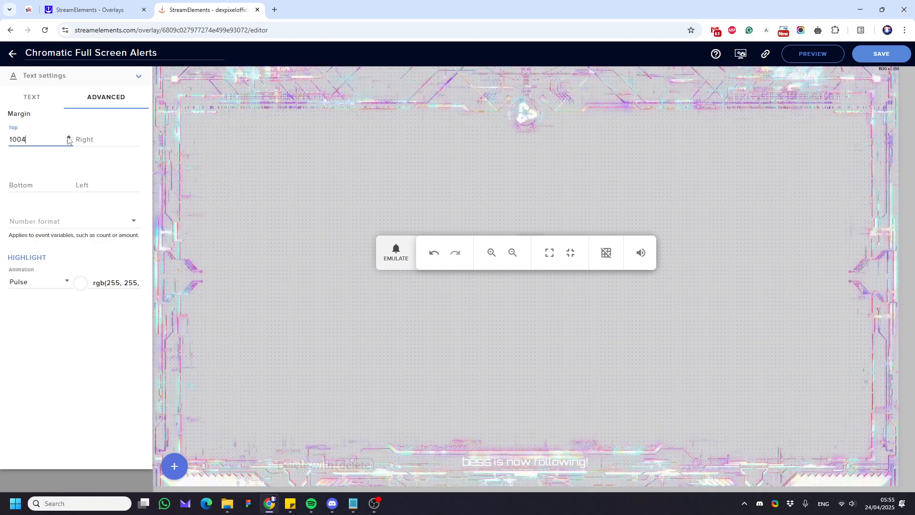
pyautogui.click(68, 138)
pyautogui.click(68, 137)
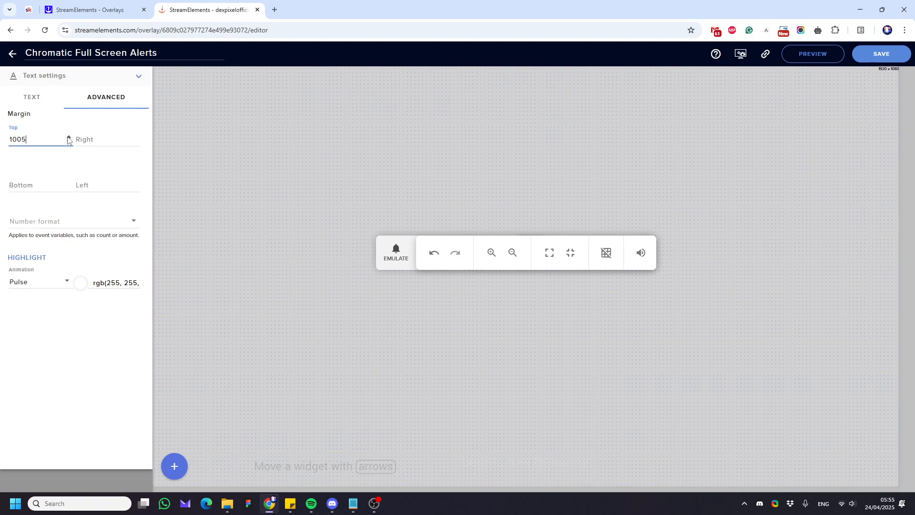
pyautogui.click(395, 253)
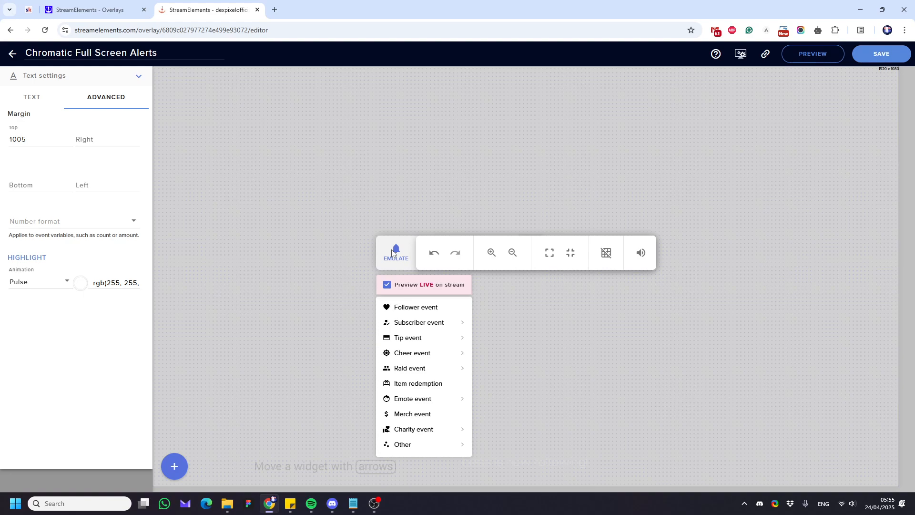
pyautogui.click(294, 264)
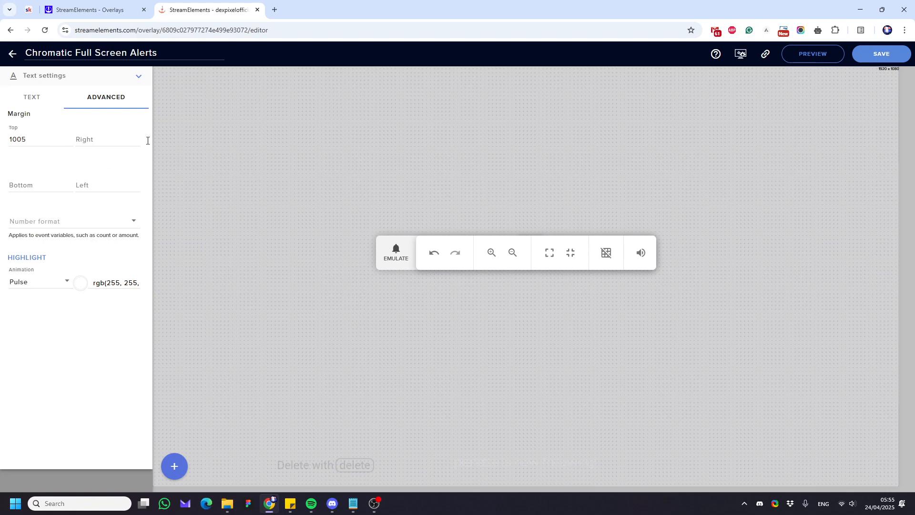
# Emulate a follower event and try lowering the alert text's top margin to 967
pyautogui.click(402, 259)
pyautogui.click(412, 308)
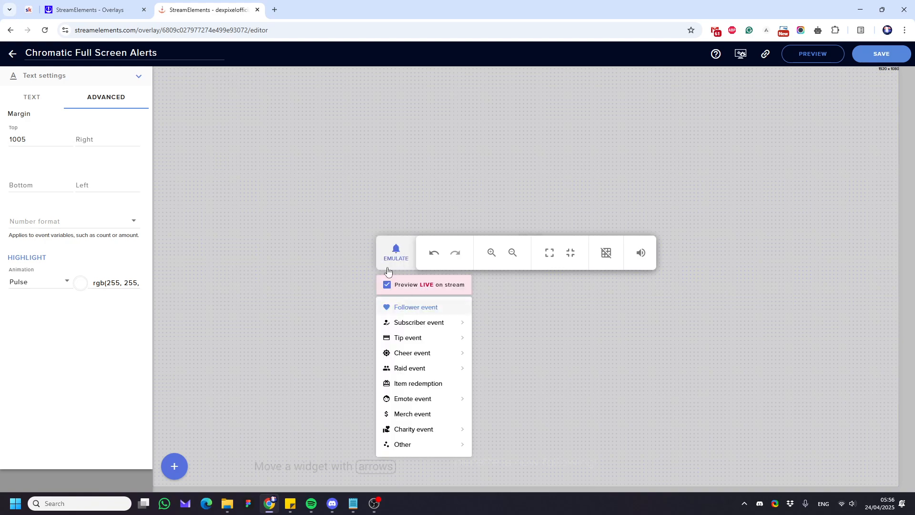
pyautogui.click(261, 215)
pyautogui.click(70, 142)
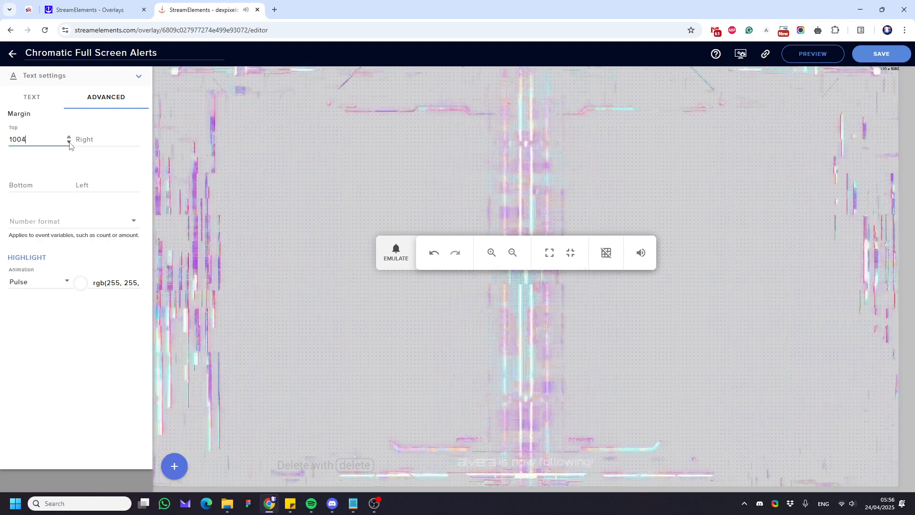
pyautogui.click(69, 142)
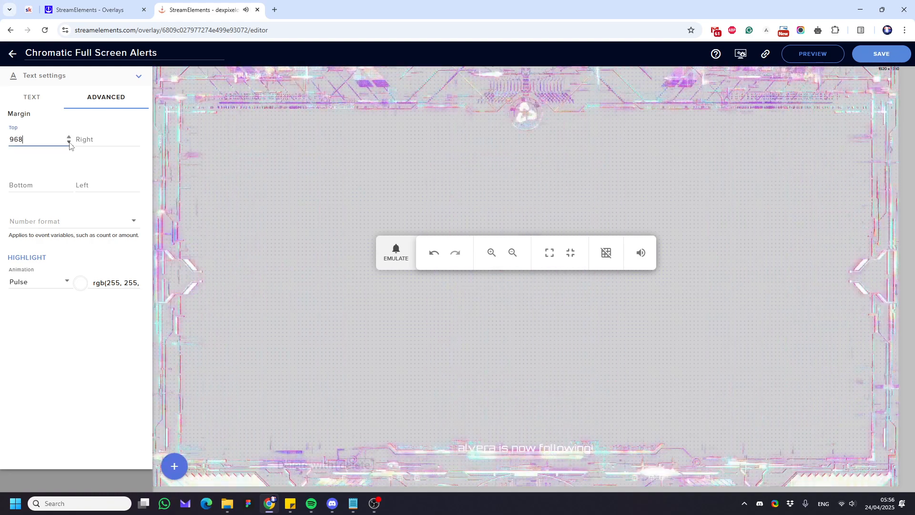
# Set the top margin of the follower alert's text to 1005 and save the overlay
pyautogui.click(69, 138)
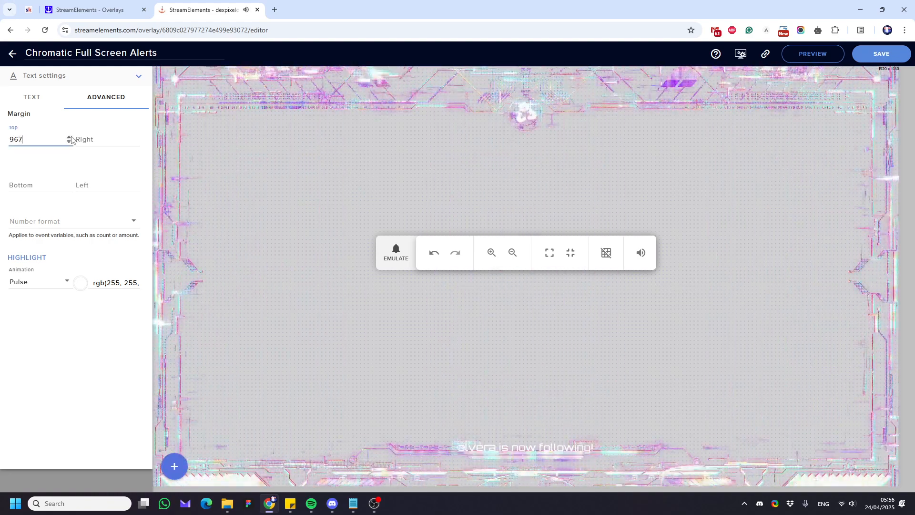
pyautogui.click(69, 137)
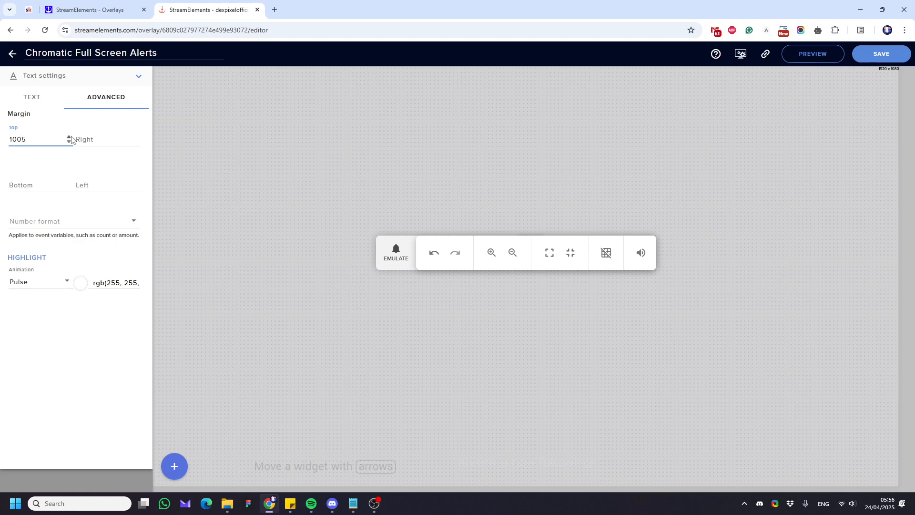
pyautogui.click(870, 61)
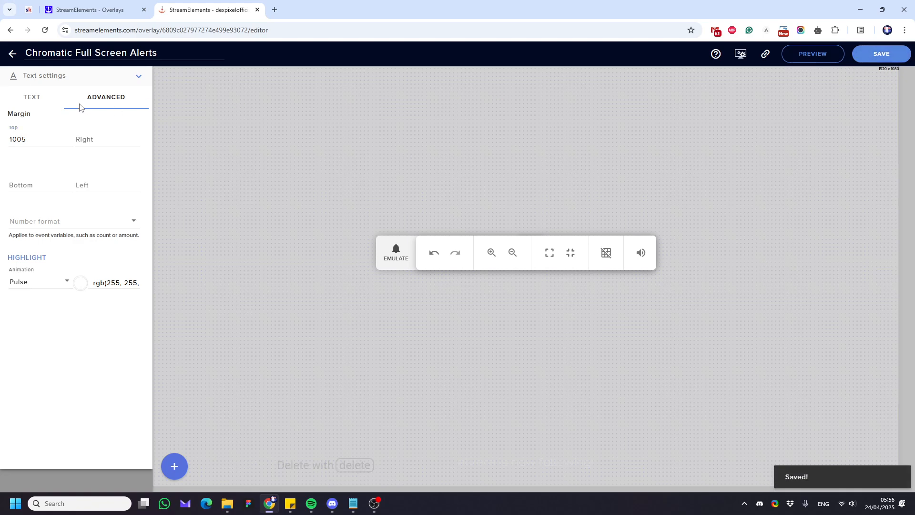
# Replace the follower alert's video with Alert Full Screen 2 Chromatic.webm, emulate a follower event, and leave the alert's settings
pyautogui.click(134, 78)
pyautogui.click(112, 122)
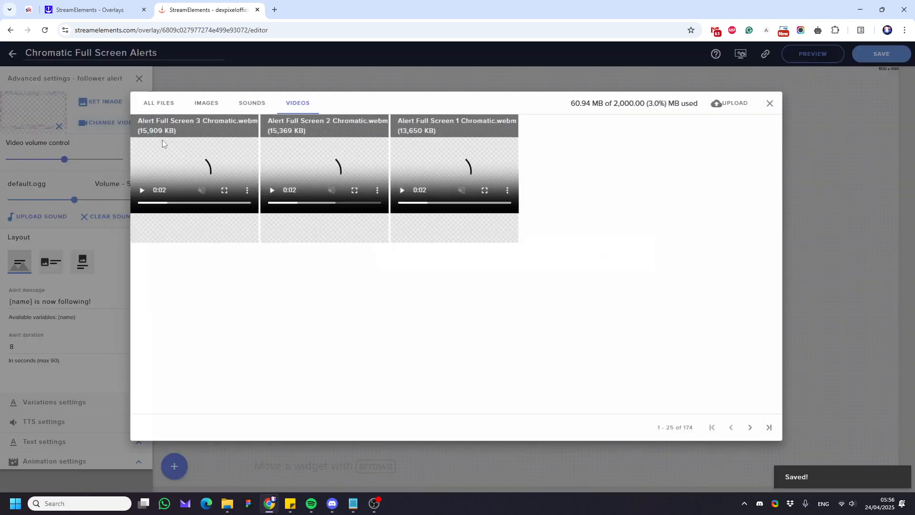
pyautogui.click(295, 127)
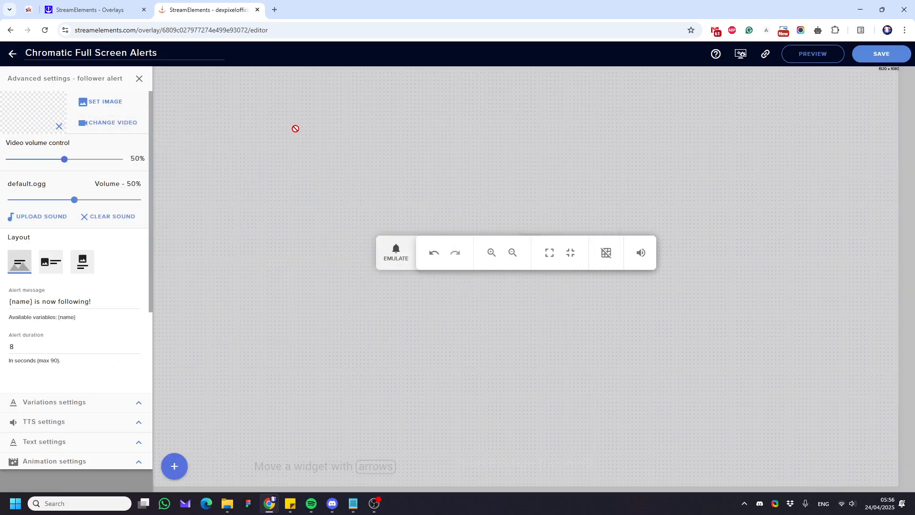
pyautogui.click(395, 252)
pyautogui.click(206, 246)
pyautogui.click(140, 78)
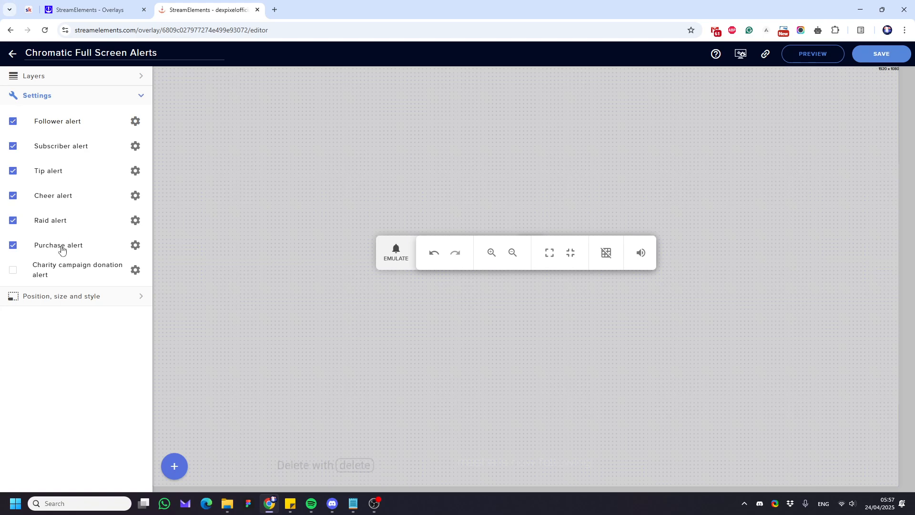
# Examine the subscriber alert's variations, playing the Resubscriber variation as a preview, and return to the list of alerts
pyautogui.click(135, 147)
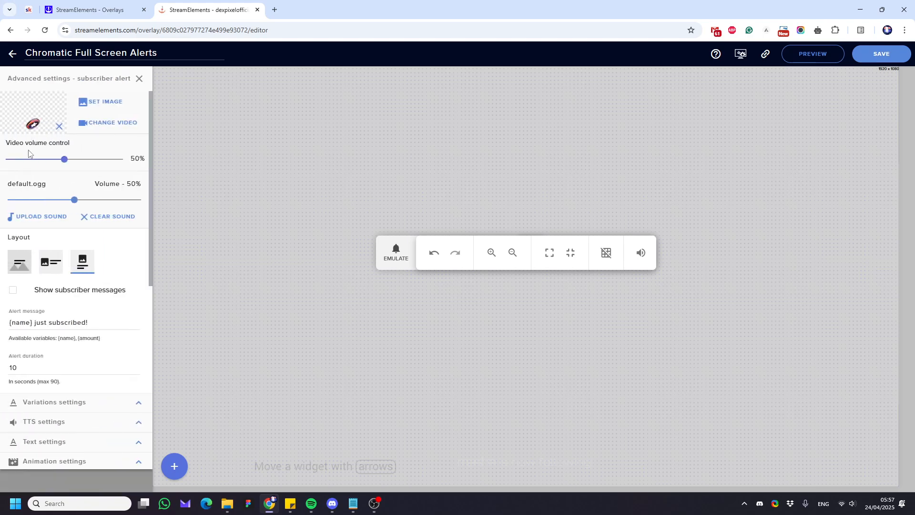
pyautogui.click(41, 405)
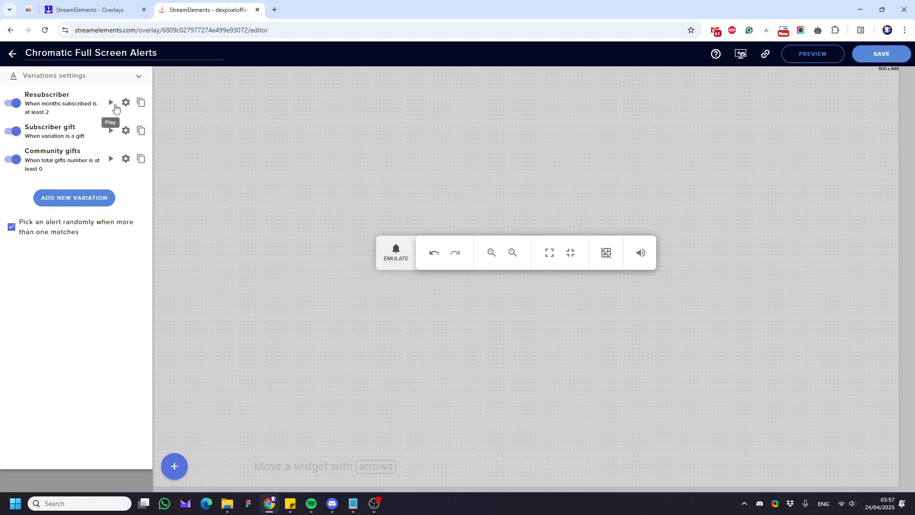
pyautogui.click(138, 77)
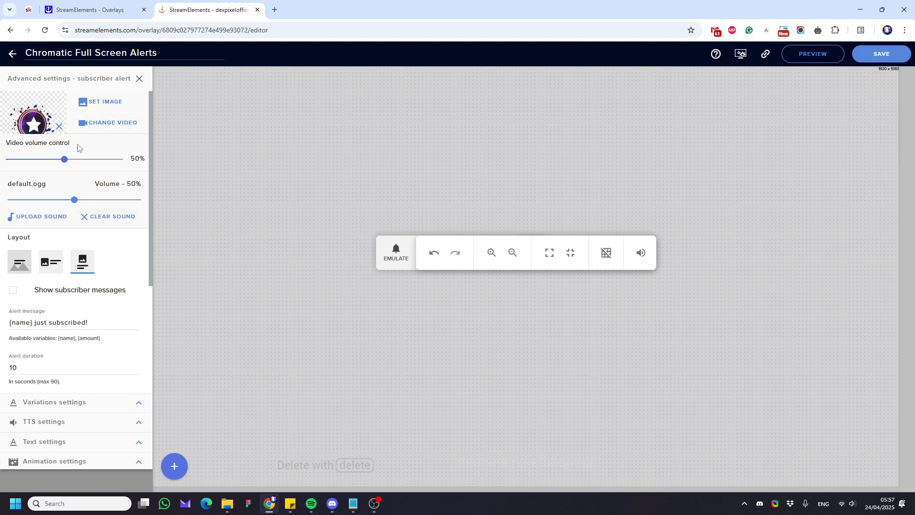
pyautogui.click(84, 401)
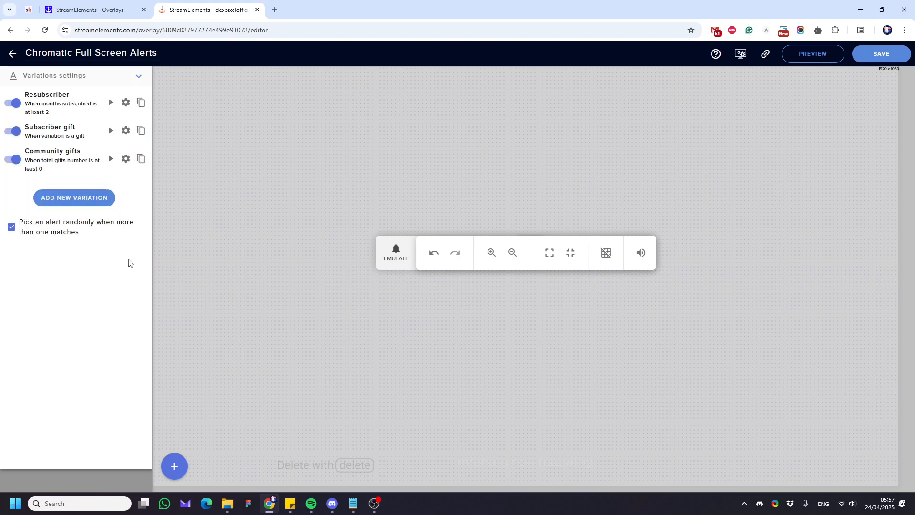
pyautogui.click(111, 102)
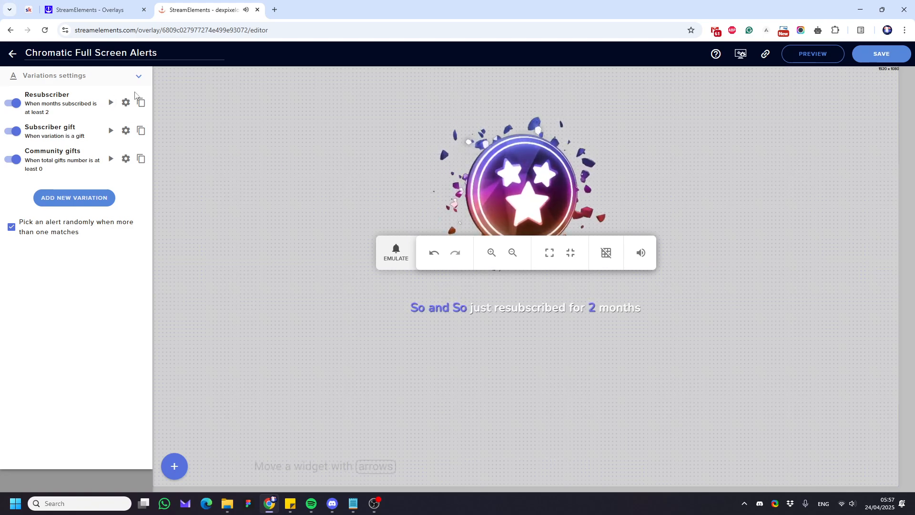
pyautogui.click(139, 80)
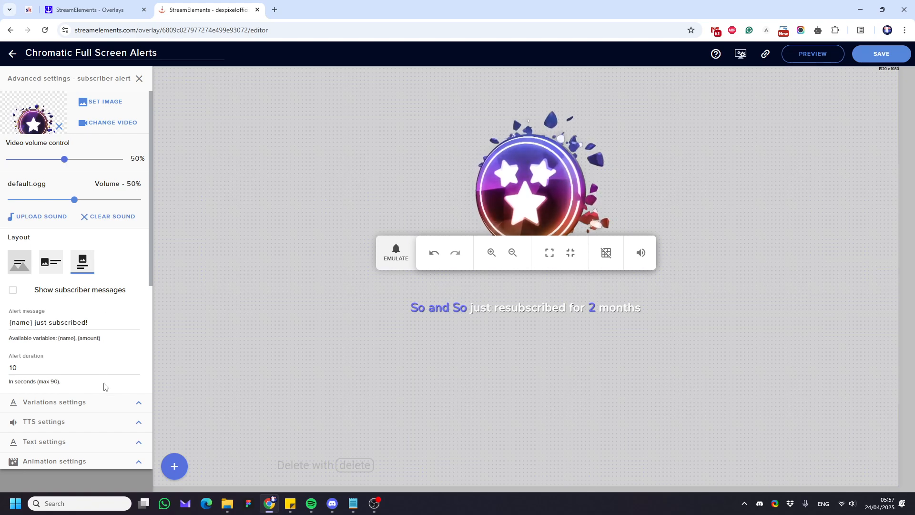
pyautogui.click(136, 403)
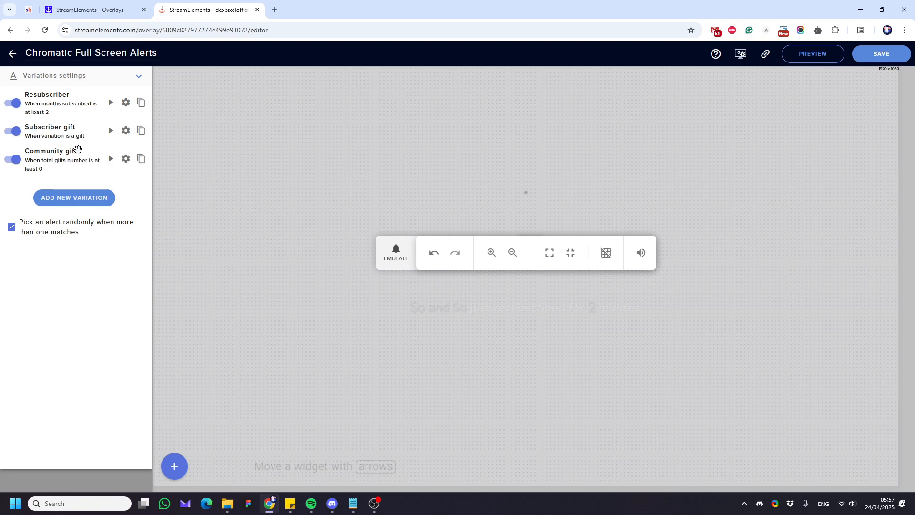
pyautogui.click(139, 76)
pyautogui.click(140, 79)
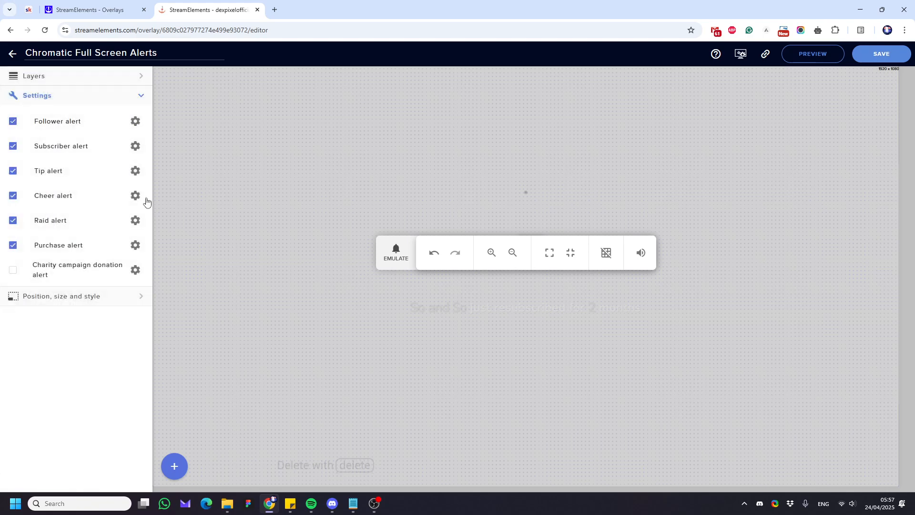
# Disable the cheer alert's variations Bits 1, Bits 100, Bits 1000, Bits 5000 and Bits 10000
pyautogui.click(135, 196)
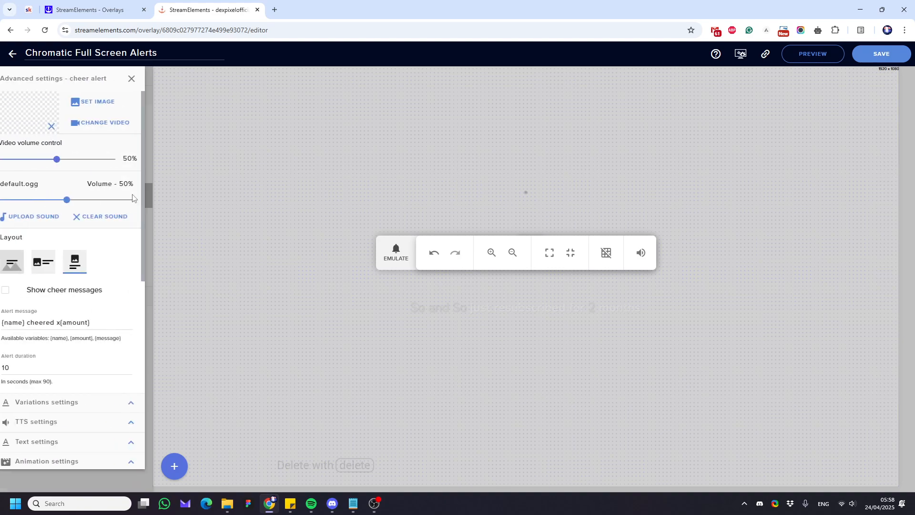
pyautogui.click(136, 403)
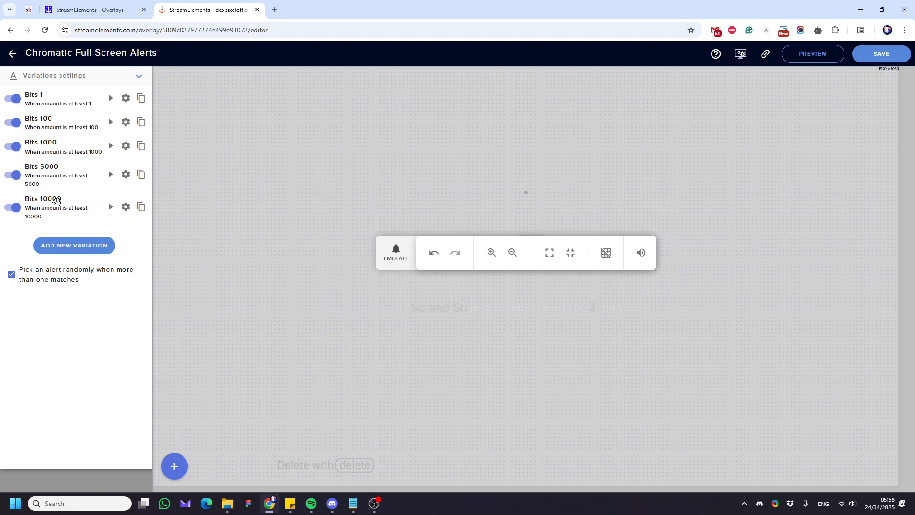
pyautogui.click(13, 98)
pyautogui.click(12, 123)
pyautogui.click(12, 146)
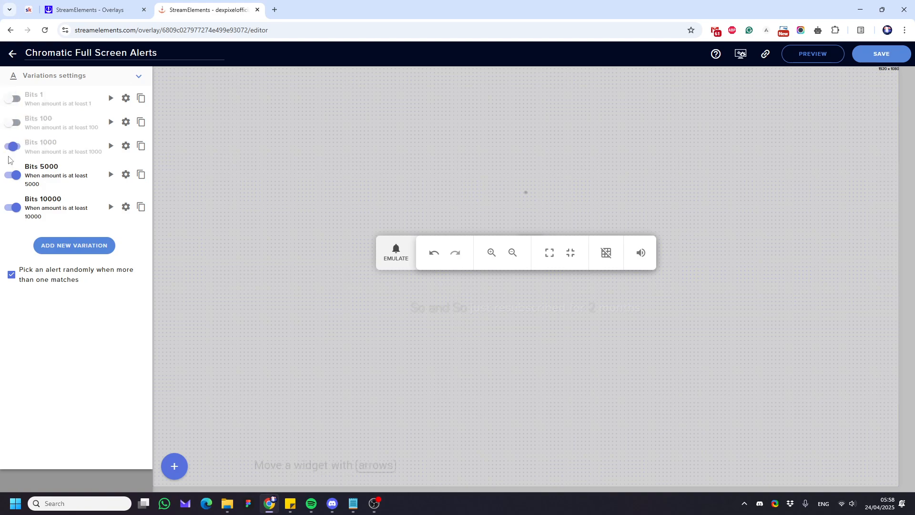
pyautogui.click(12, 175)
pyautogui.click(11, 207)
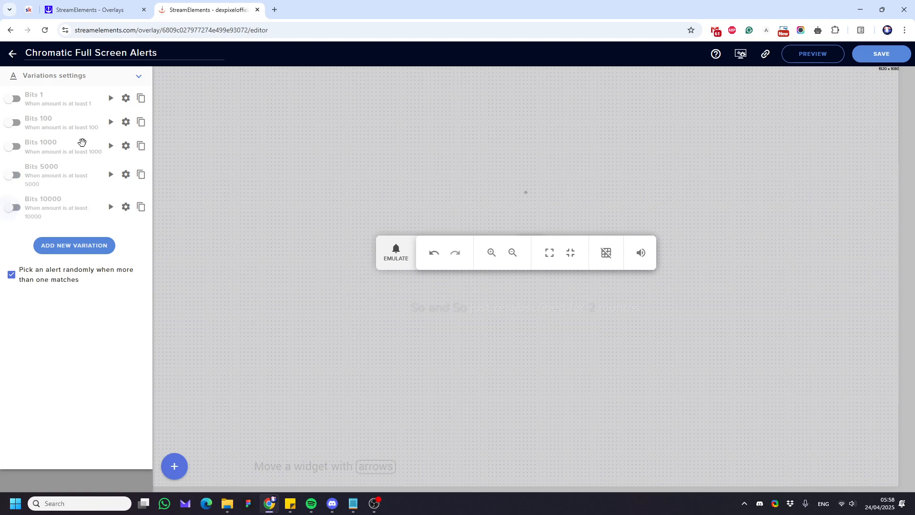
# Look through the settings of the cheer alert's Bits 1 variation and return to the list of alerts
pyautogui.click(126, 98)
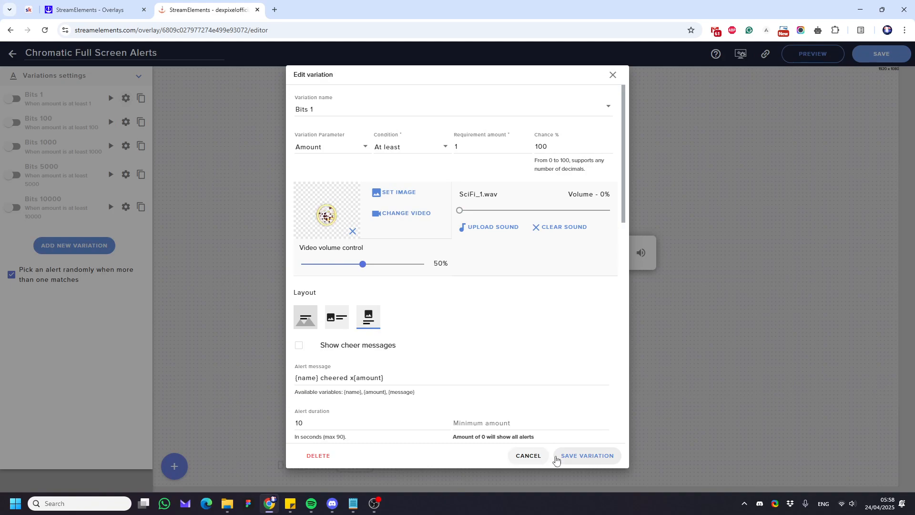
pyautogui.click(213, 256)
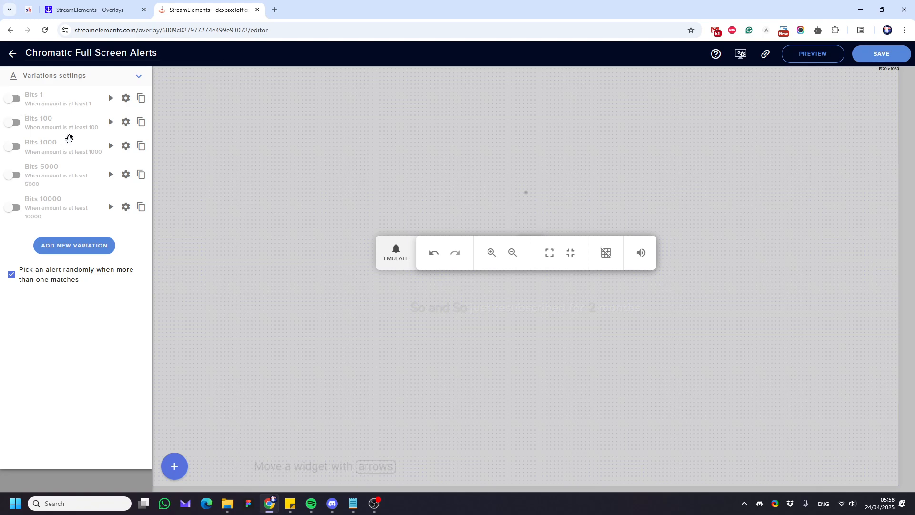
pyautogui.click(140, 77)
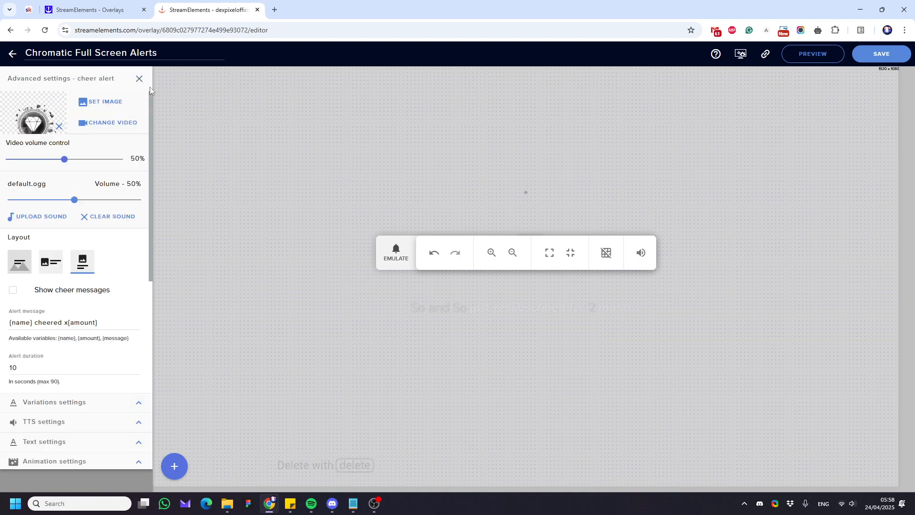
pyautogui.click(139, 78)
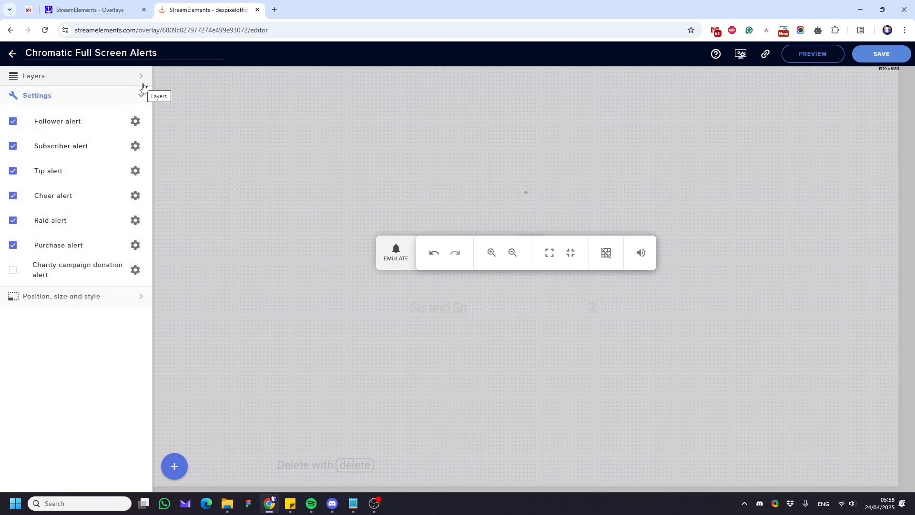